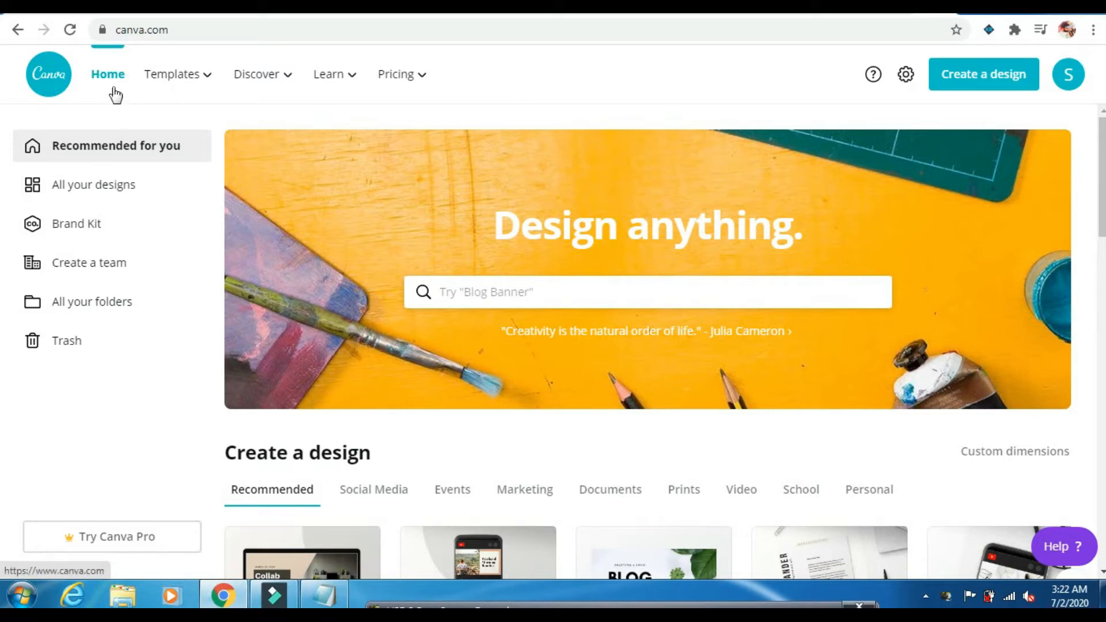
- Search for YouTube Thumbnail designs and open the suggested YouTube Thumbnail template category
mouse_move(202, 89)
mouse_move(263, 76)
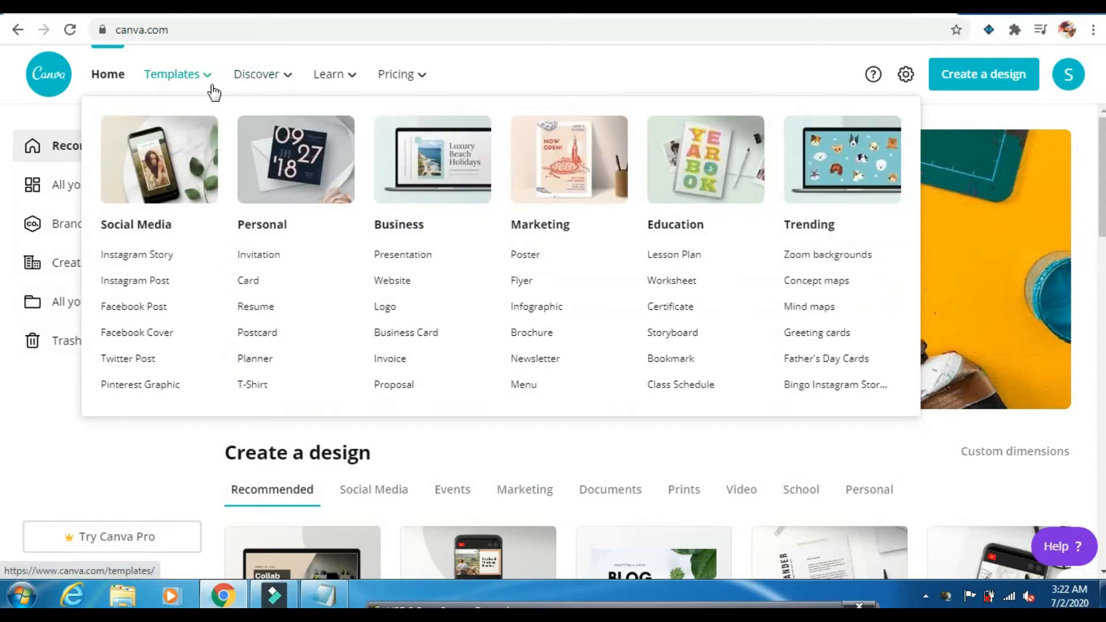
click(604, 292)
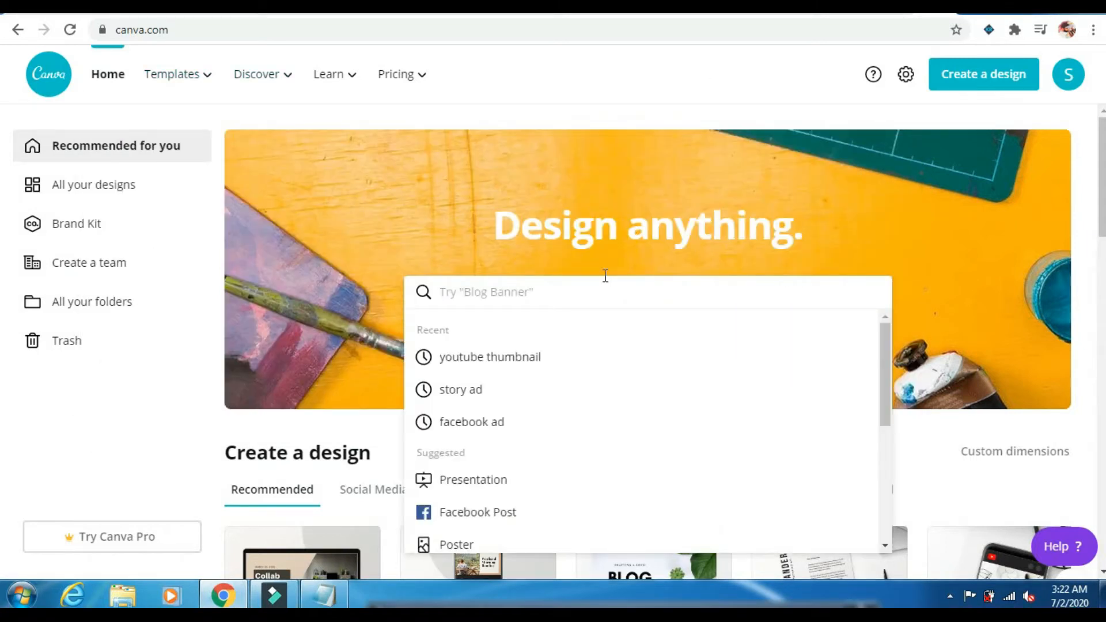
text(thu)
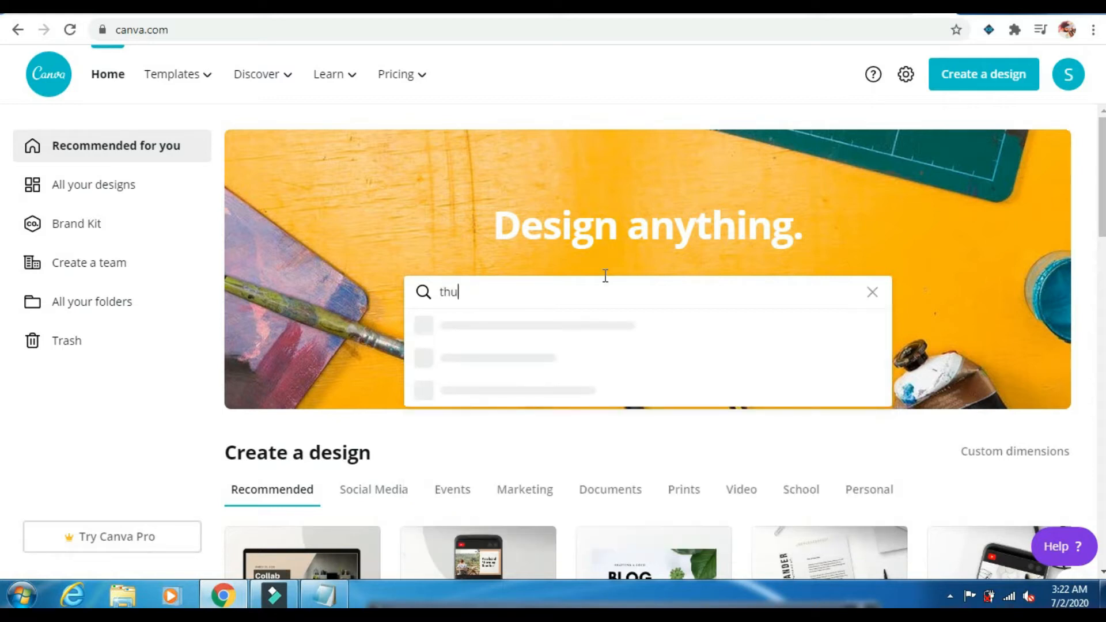
key(BackSpace)
key(BackSpace)
key(BackSpace)
text(youtube thumbn)
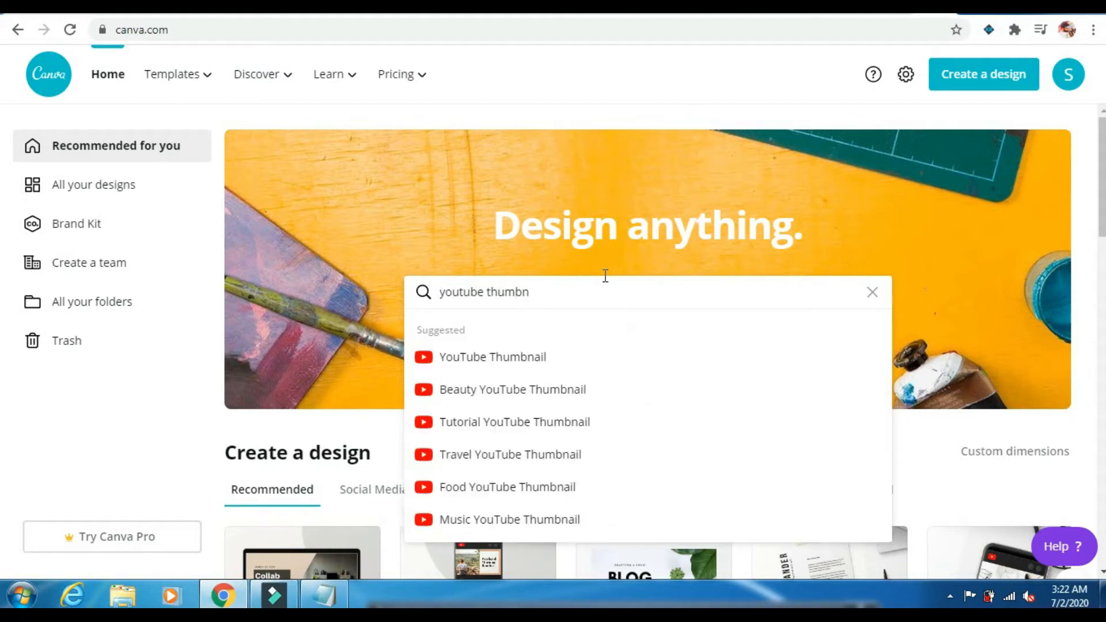
click(519, 358)
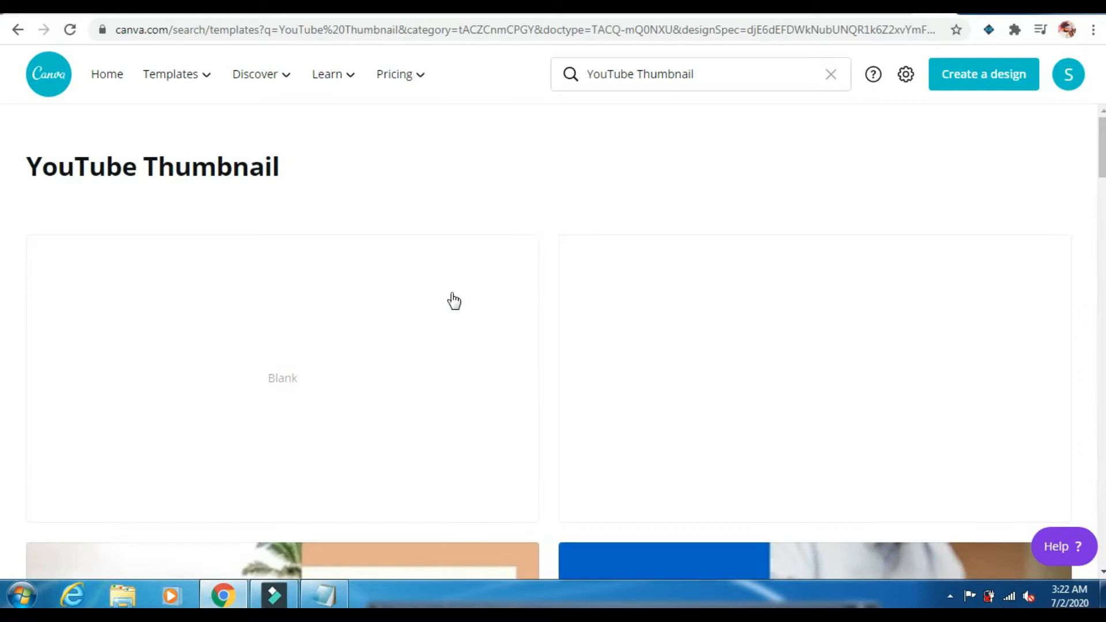
- Look through the YouTube Thumbnail templates, then return to the start of the list
scroll(538, 204, down, 5)
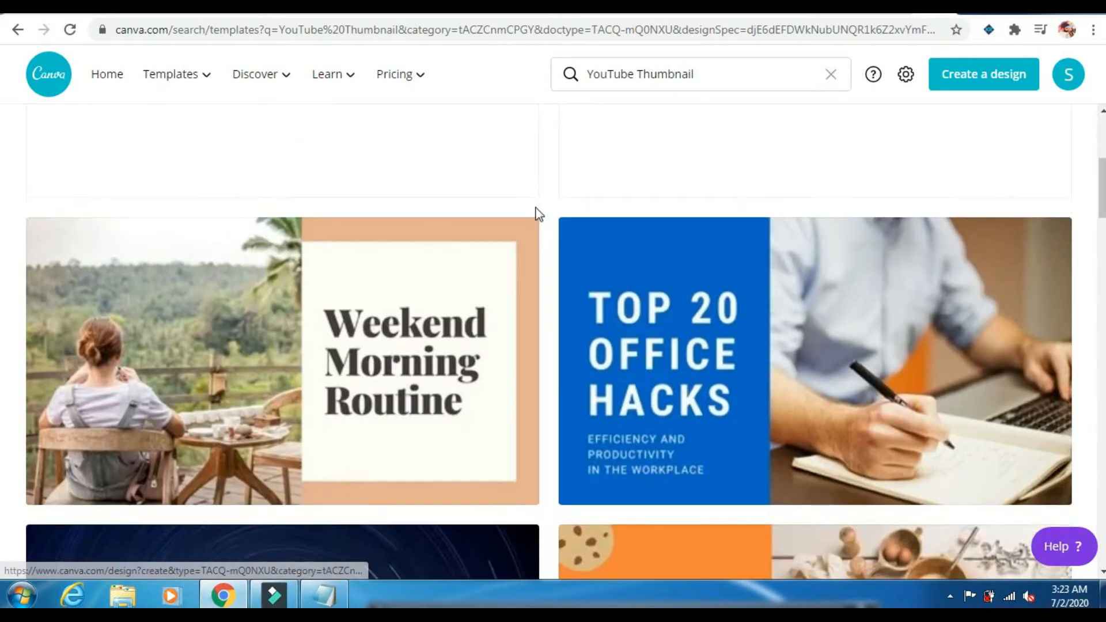
scroll(537, 214, up, 4)
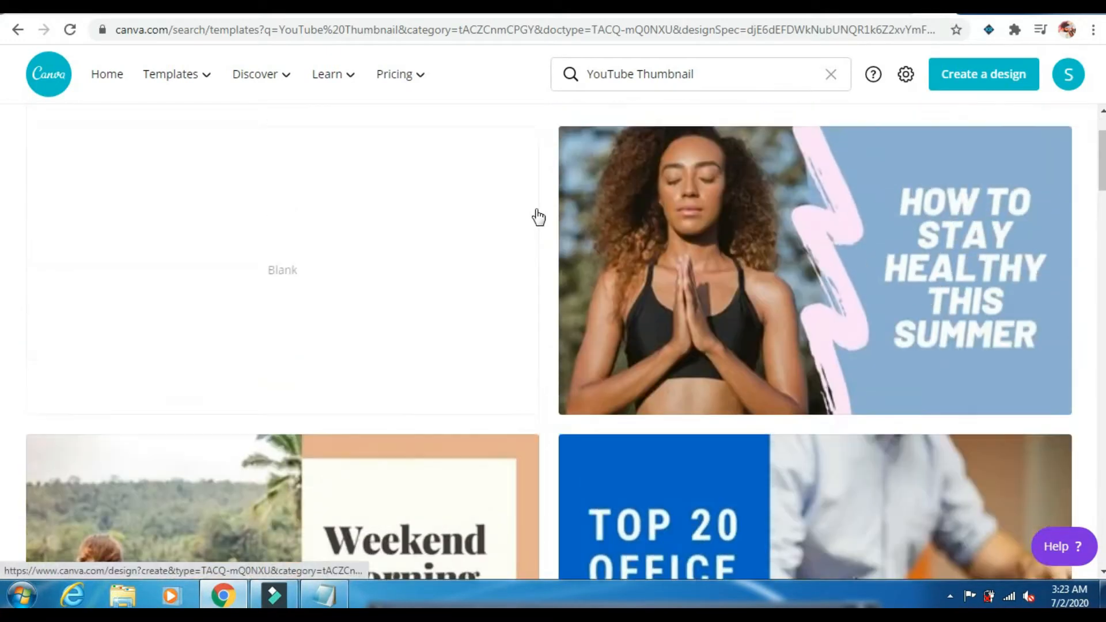
scroll(773, 219, down, 15)
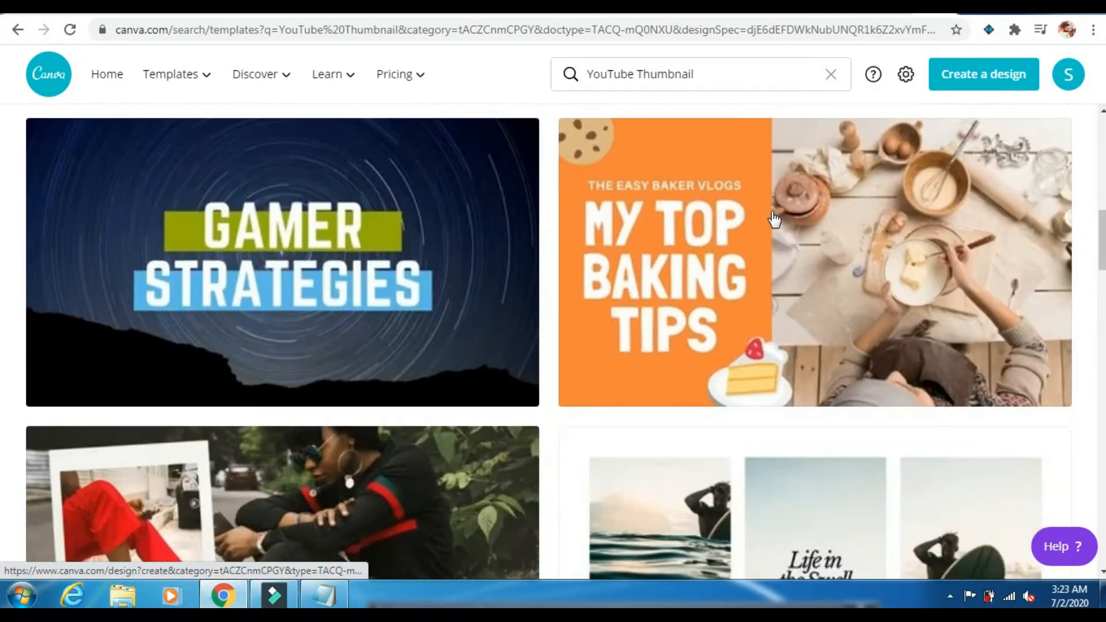
scroll(764, 221, down, 20)
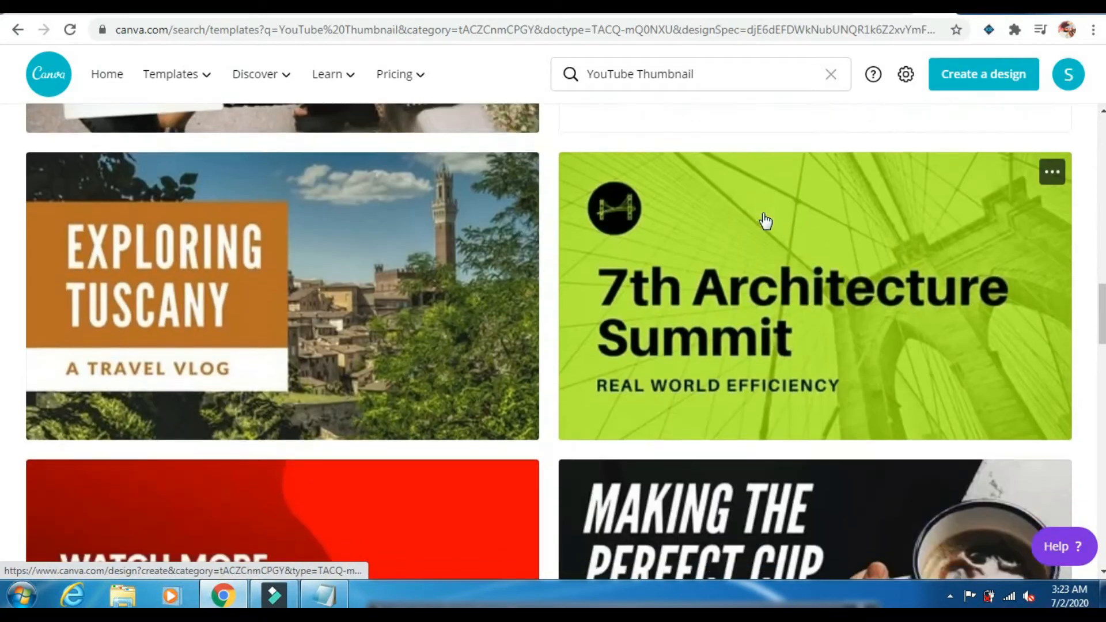
scroll(765, 221, down, 20)
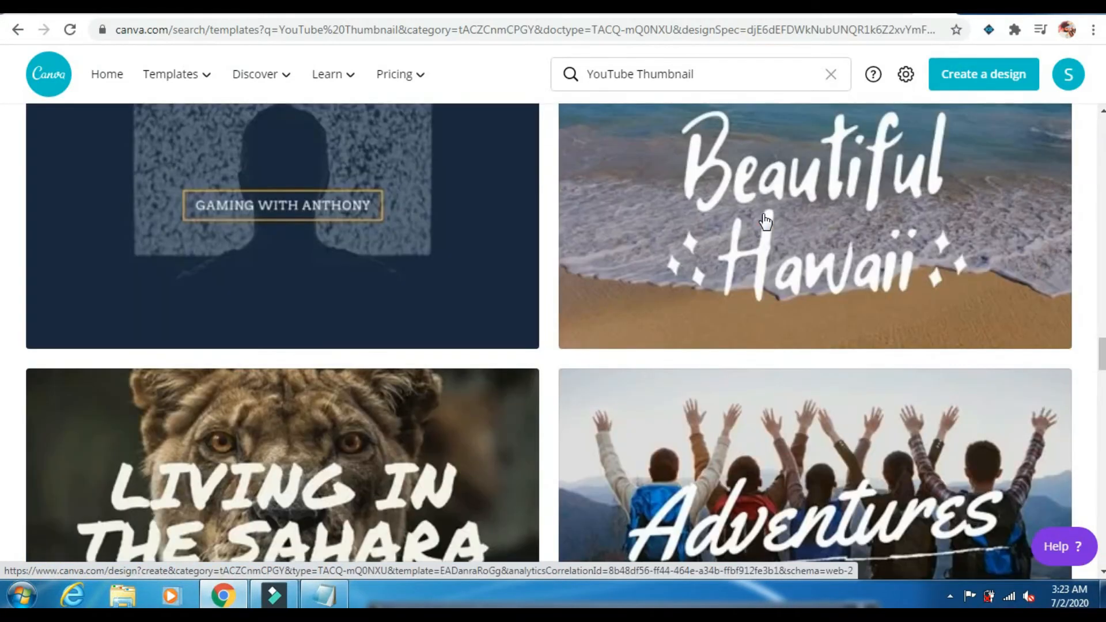
scroll(749, 223, down, 12)
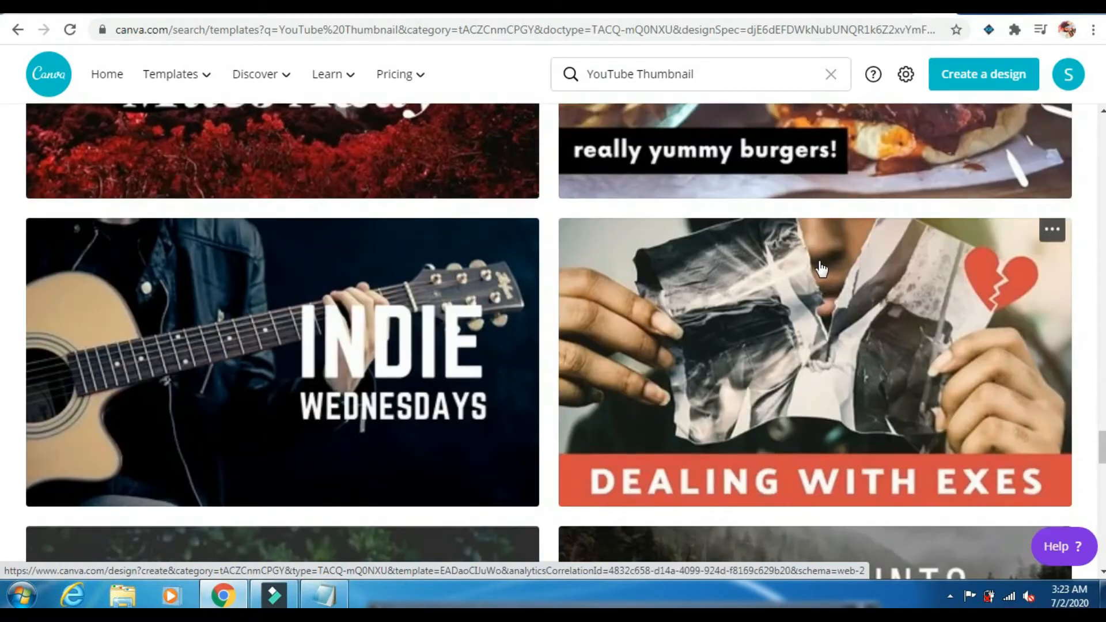
scroll(1018, 339, up, 7)
scroll(1019, 339, up, 7)
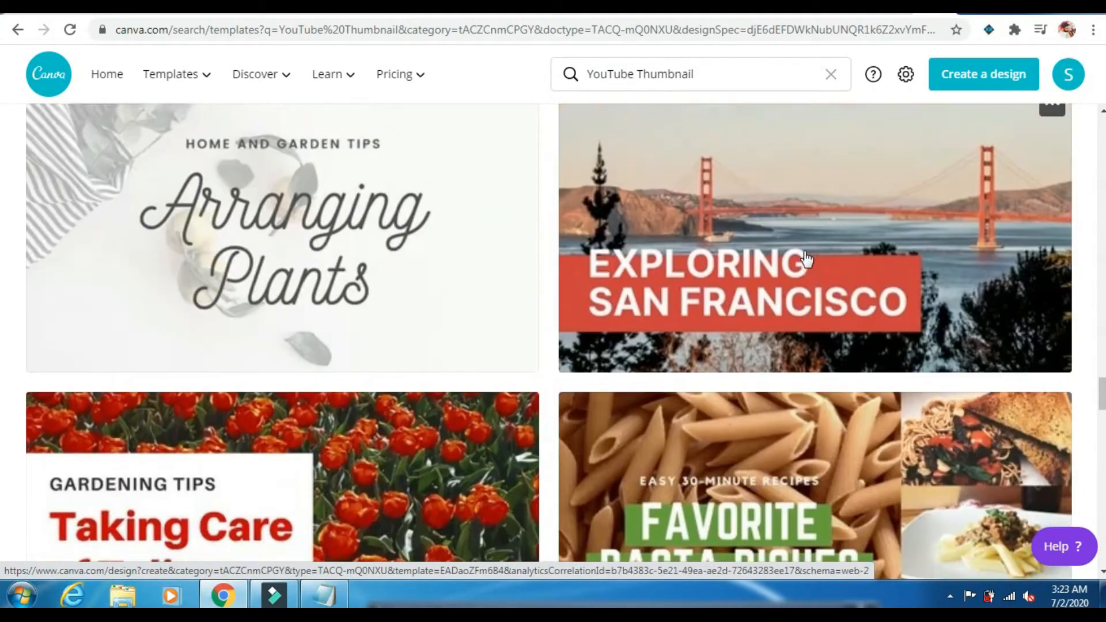
drag(1101, 386, 1101, 135)
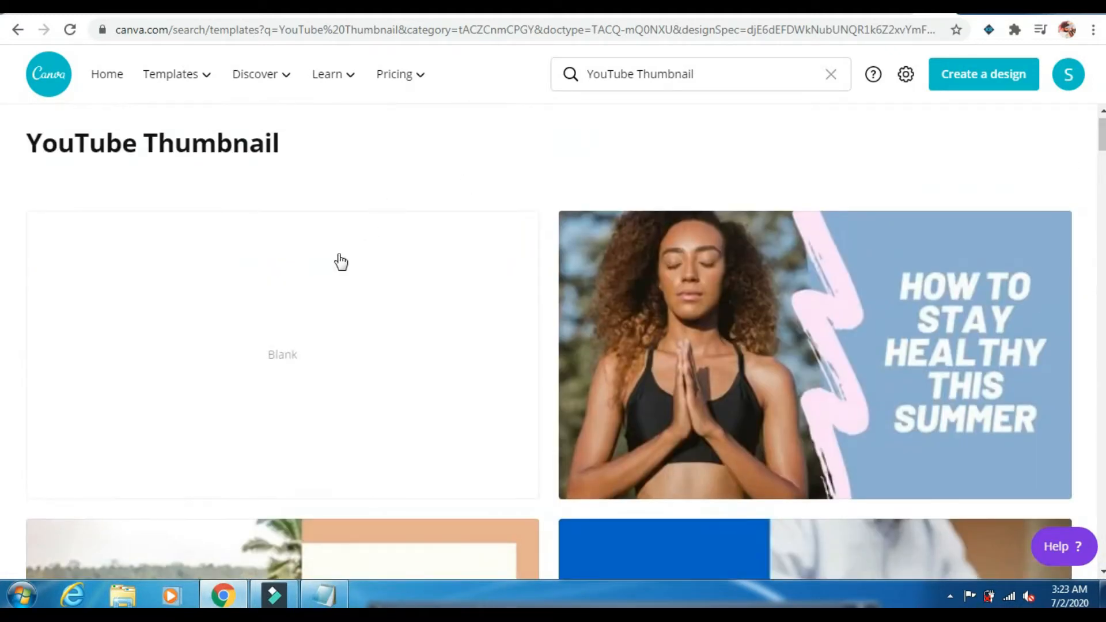
- Start a blank YouTube Thumbnail design
click(299, 354)
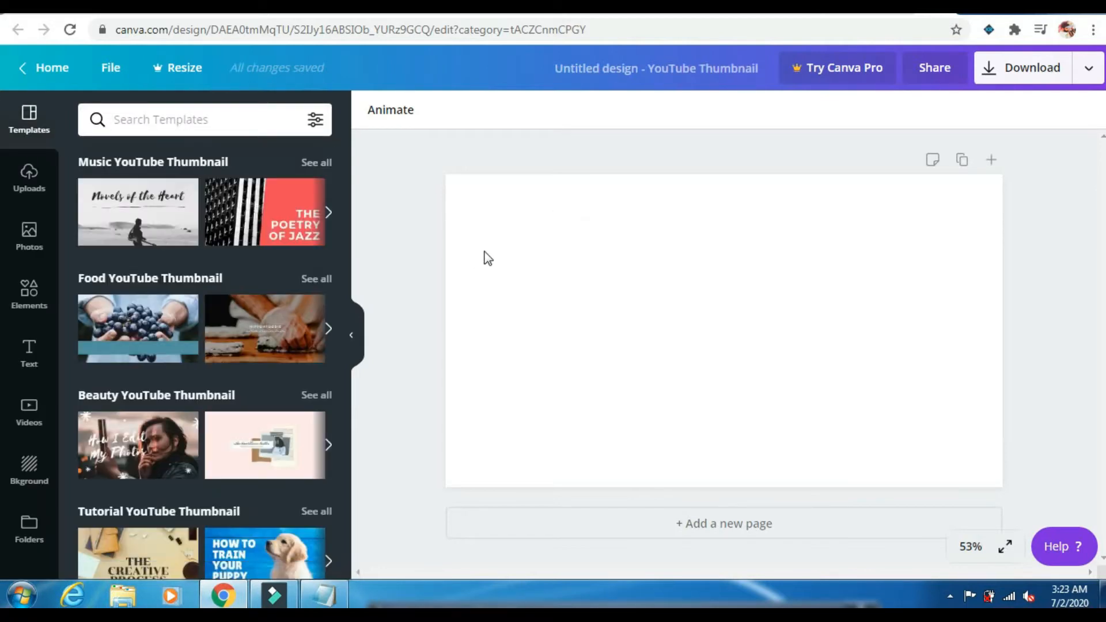
scroll(248, 298, down, 1)
scroll(244, 291, down, 1)
scroll(241, 289, up, 2)
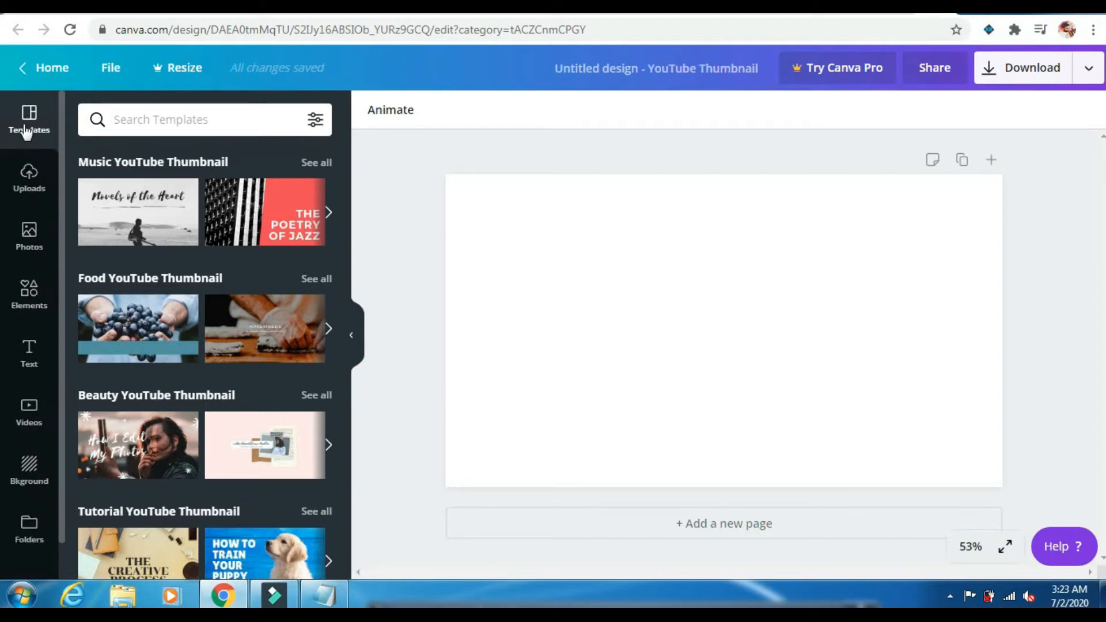
scroll(153, 217, down, 4)
scroll(153, 217, up, 4)
- Search the templates for "cars" and apply the "Taking the New Experex for a Spin" template to the page
click(172, 119)
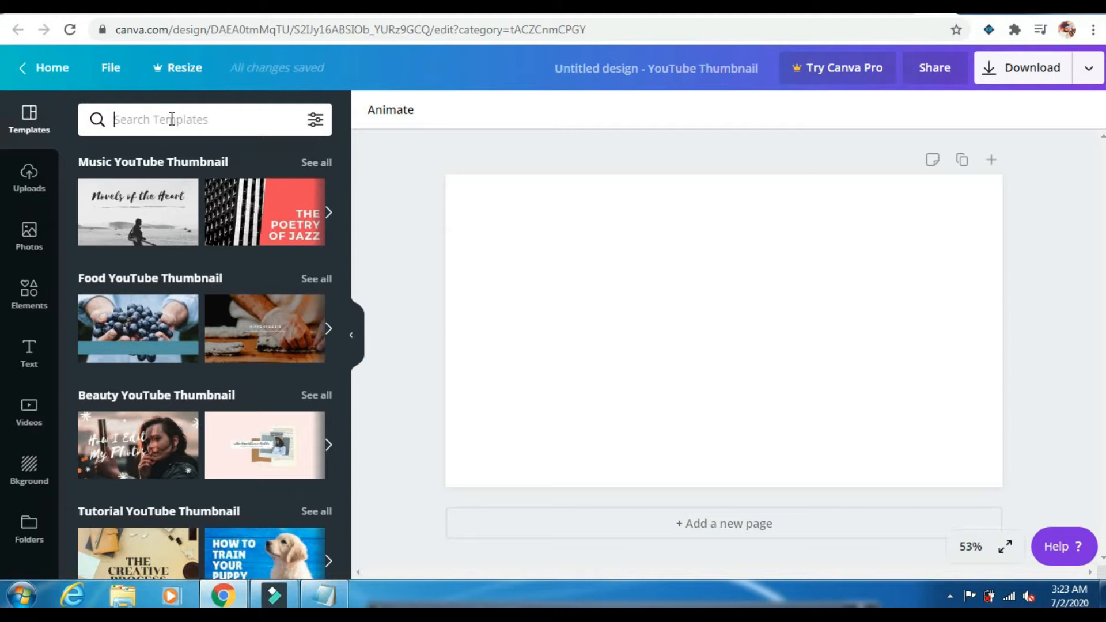
text(cars)
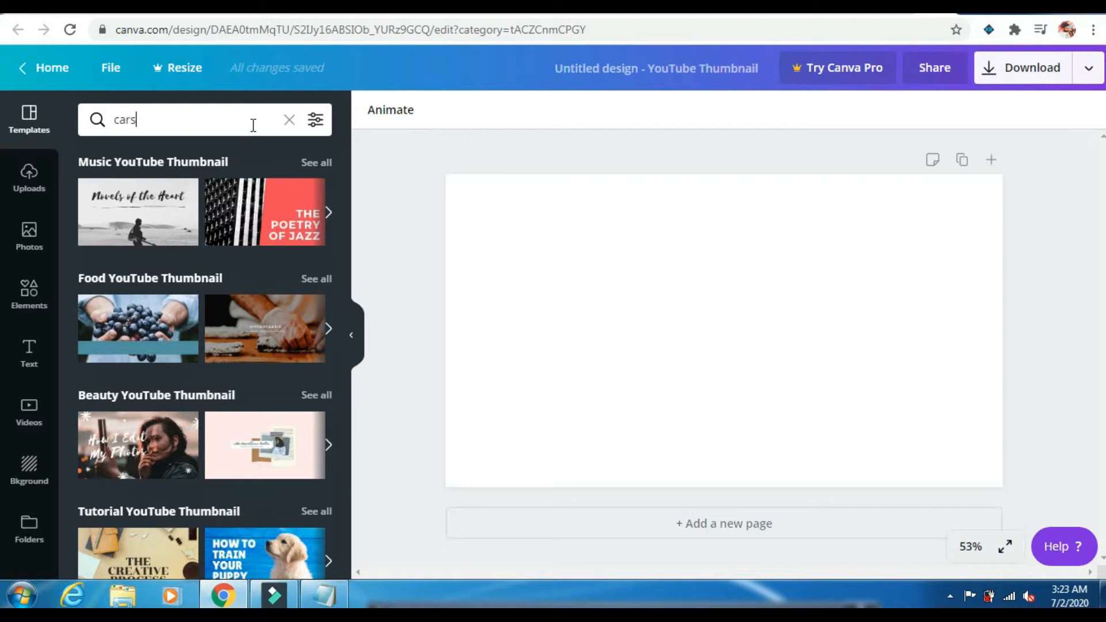
key(Return)
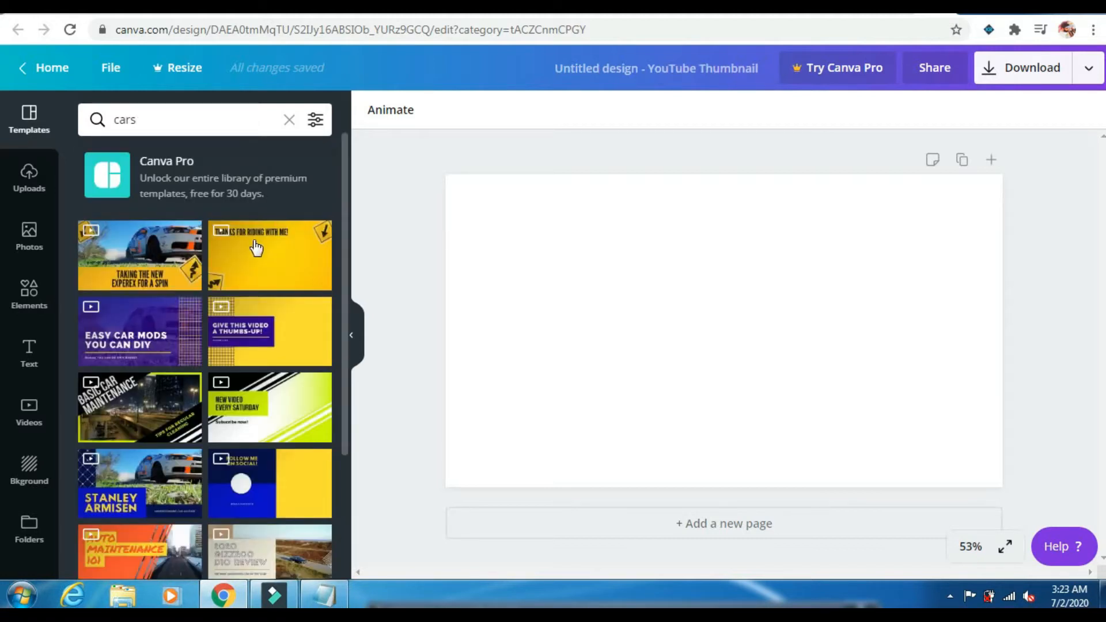
scroll(256, 248, down, 3)
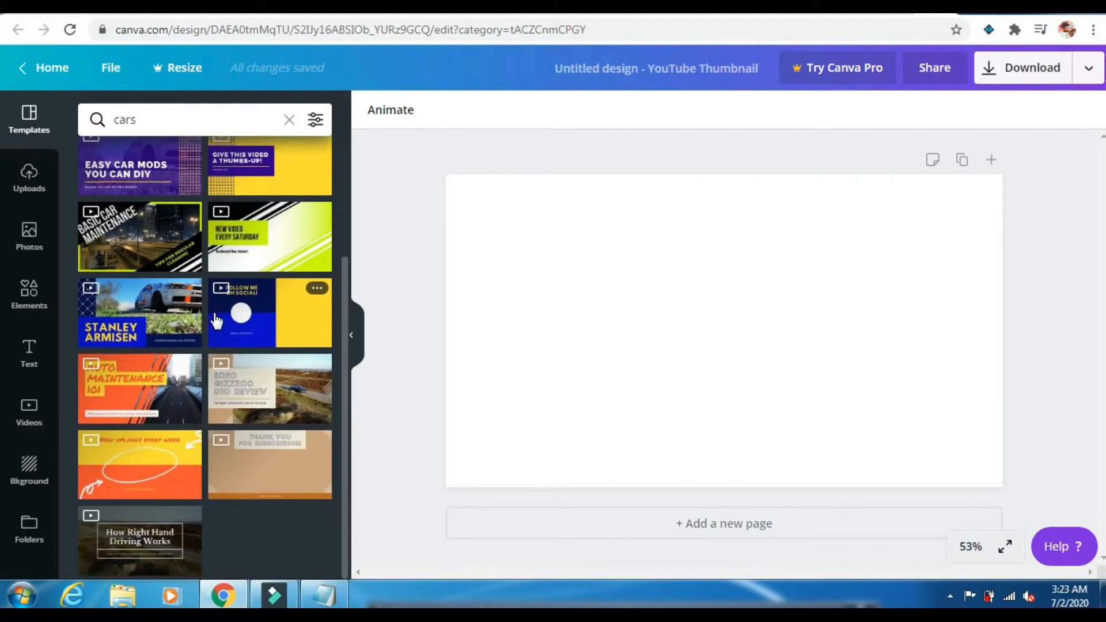
scroll(216, 321, up, 3)
scroll(173, 322, down, 2)
scroll(173, 322, up, 2)
click(146, 256)
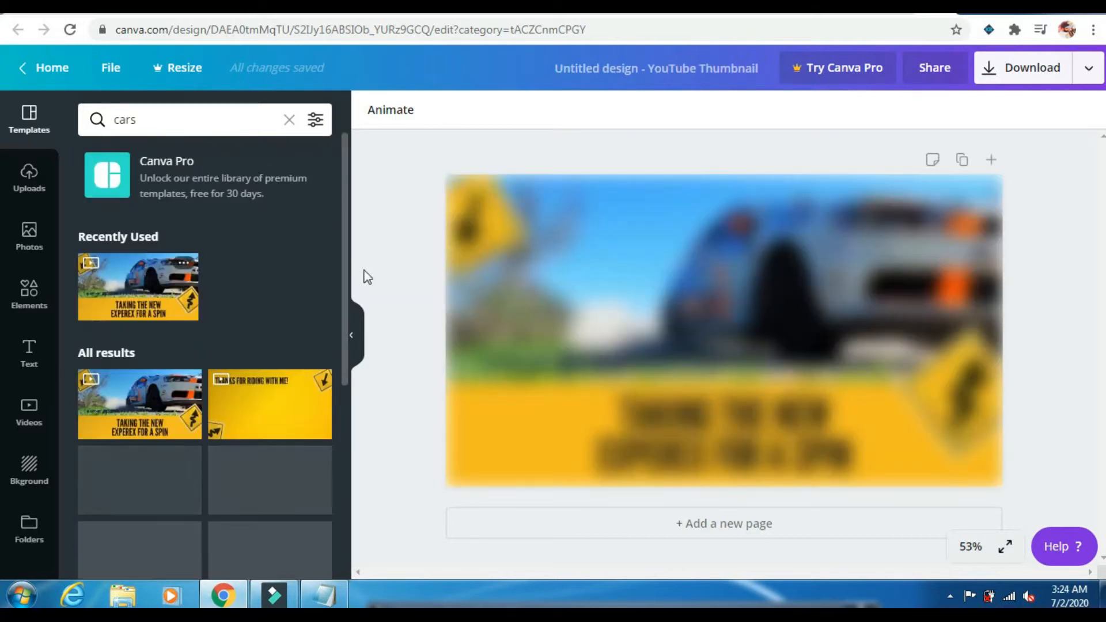
click(628, 340)
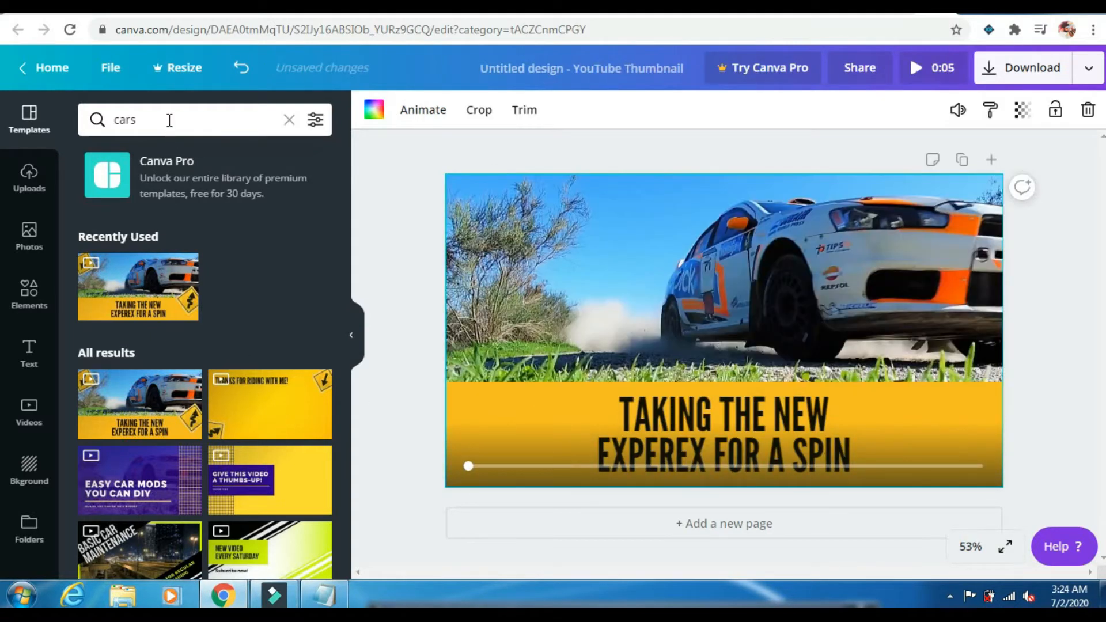
- Search the templates for "social" and apply the "Top 20 Office Hacks" template to the page
scroll(168, 121, down, 3)
click(172, 118)
key(BackSpace)
key(BackSpace)
key(BackSpace)
key(BackSpace)
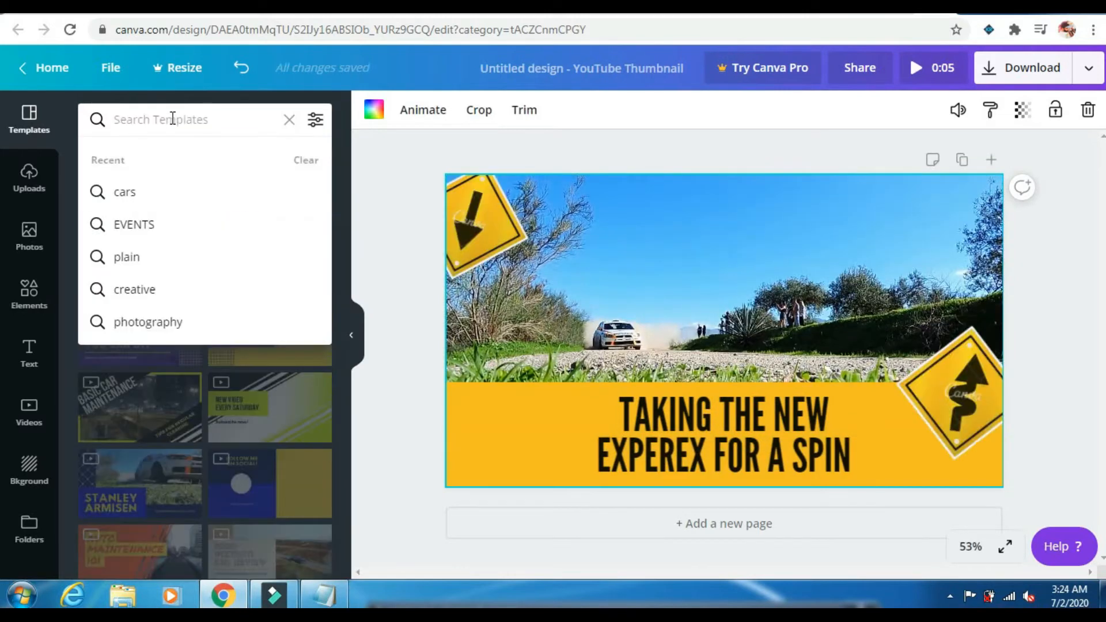
text(social)
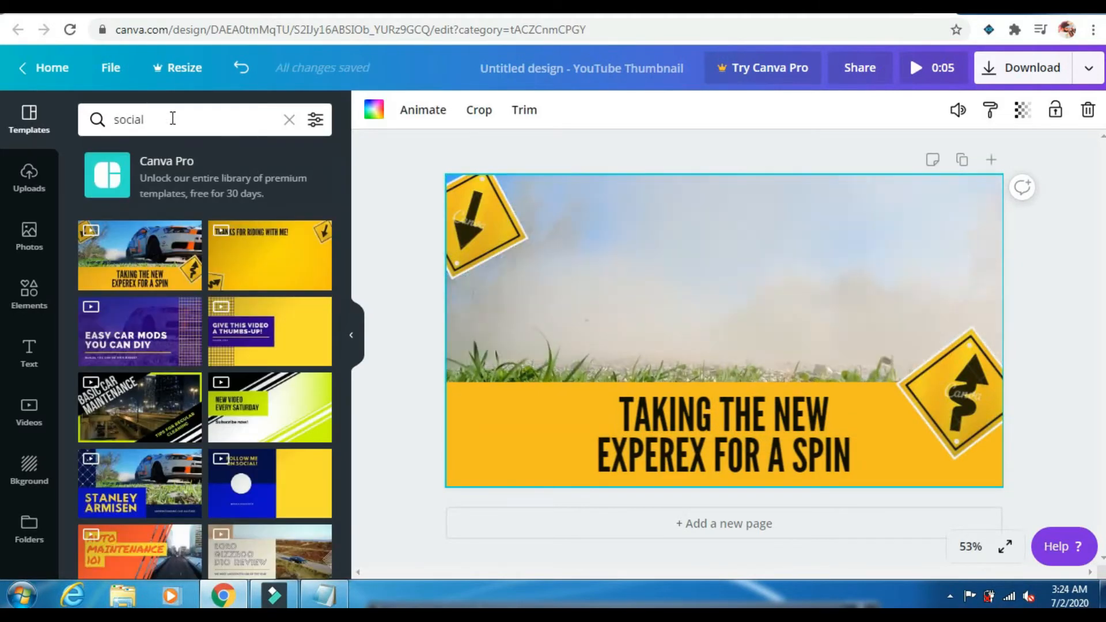
scroll(223, 298, down, 6)
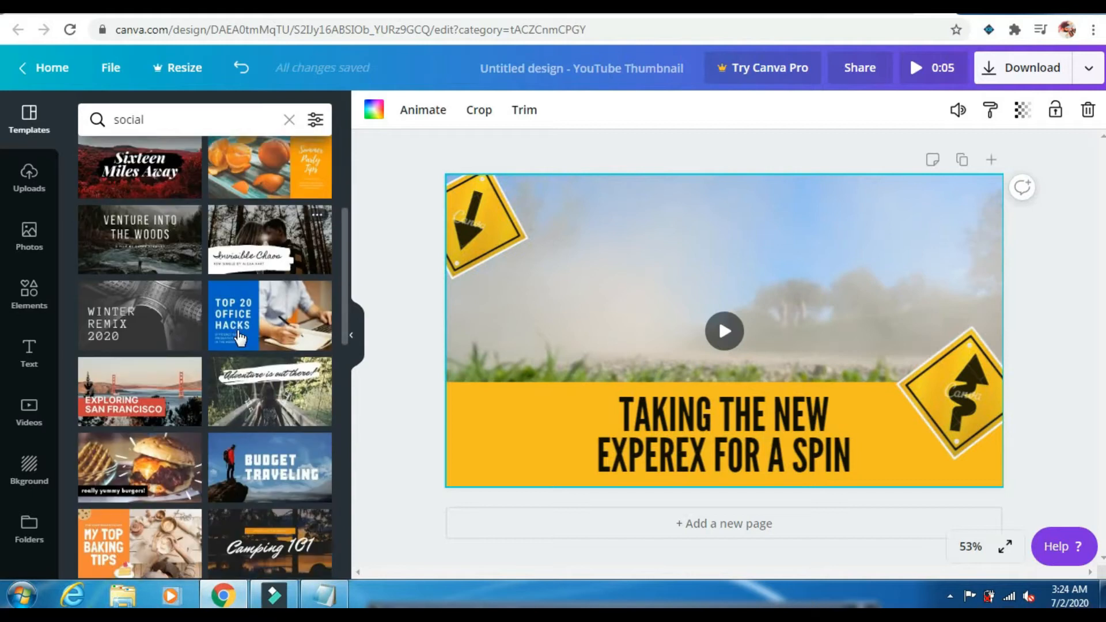
scroll(241, 337, up, 2)
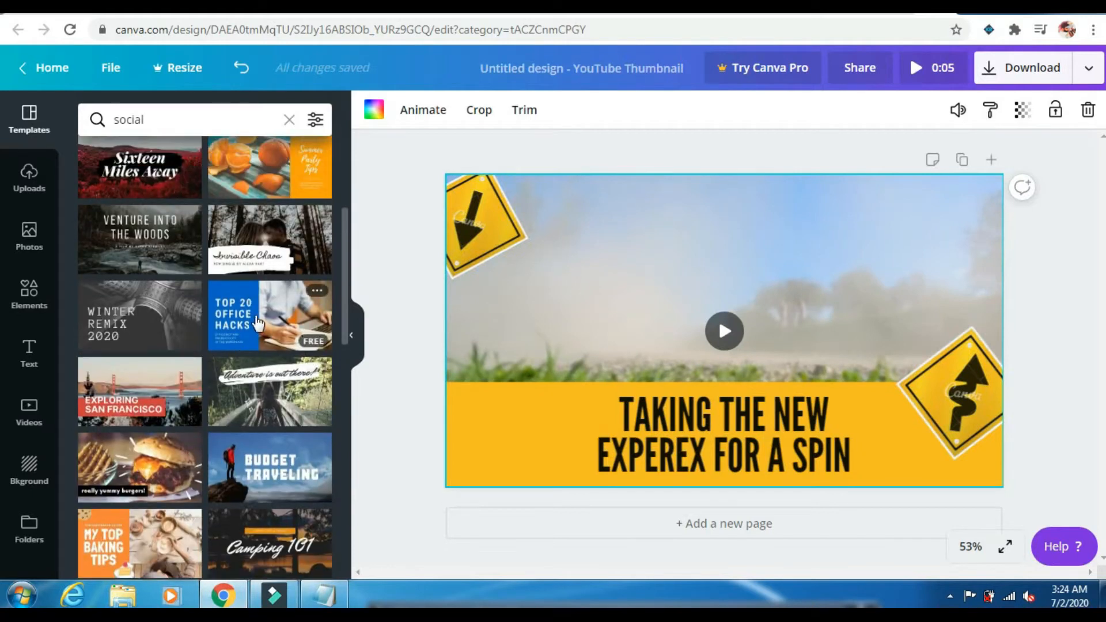
click(257, 320)
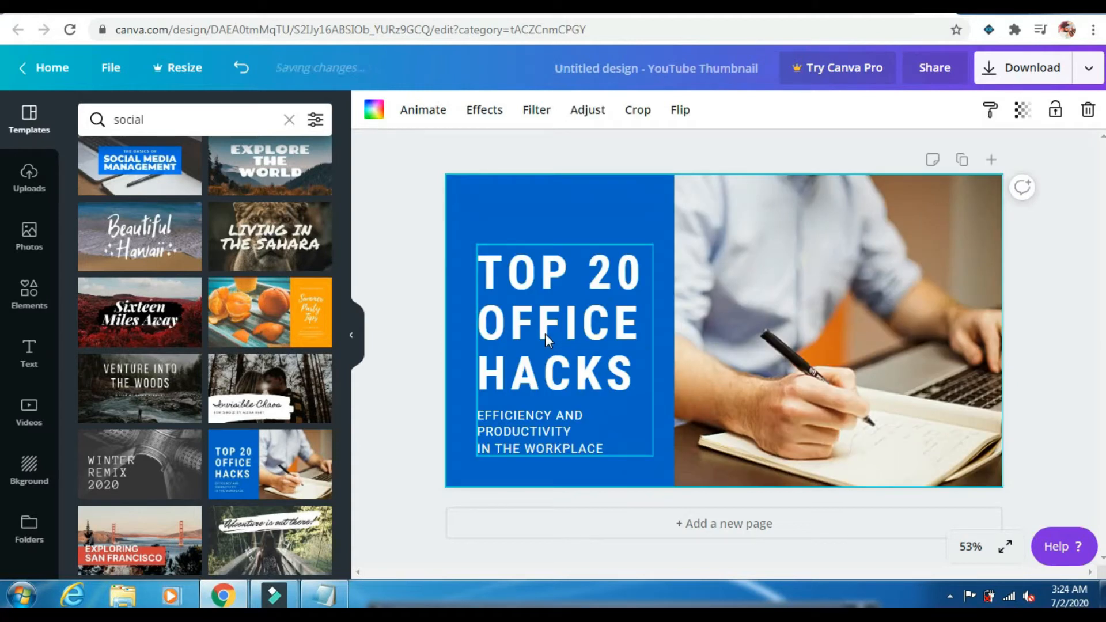
- Replace the template's main heading with "YOUTUBE THUMBNAIL", putting THUMBNAIL on a new line
click(588, 375)
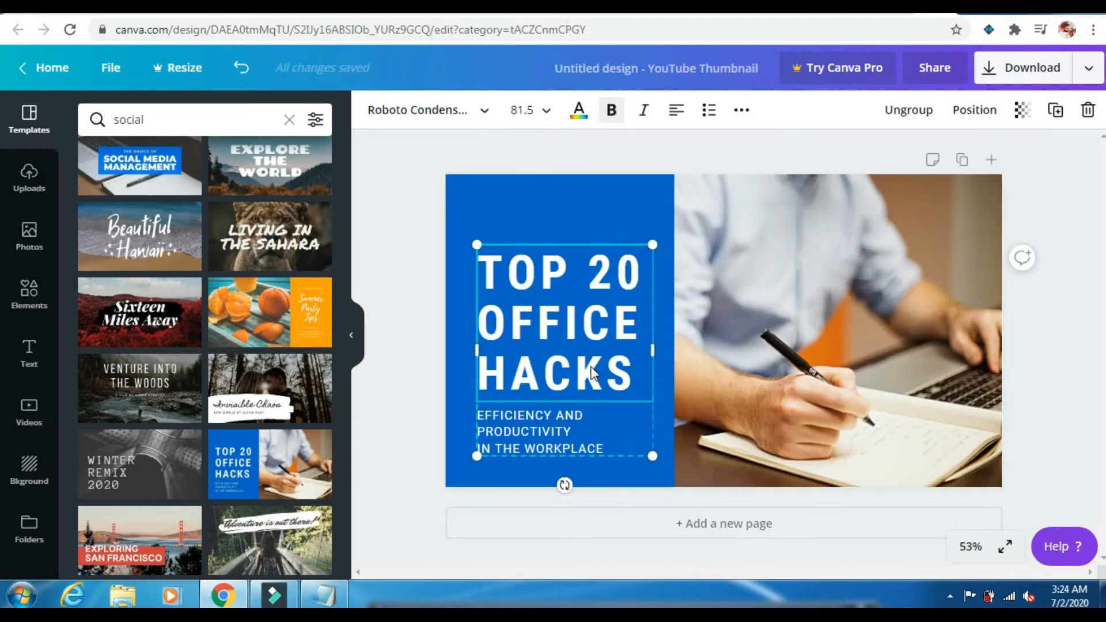
double_click(600, 374)
key(ctrl+a)
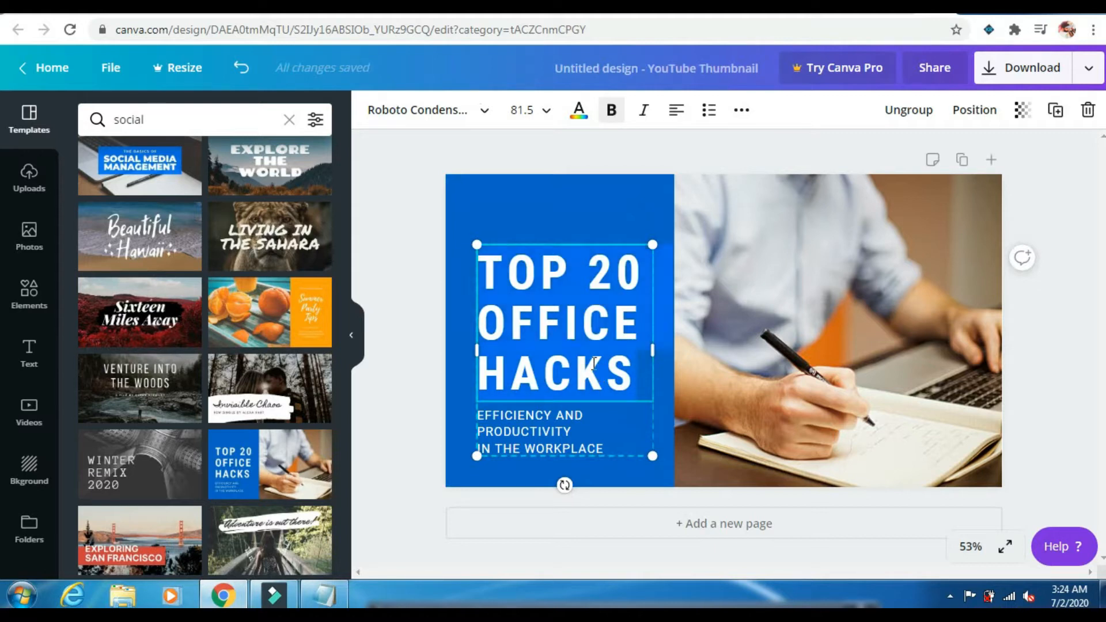
key(BackSpace)
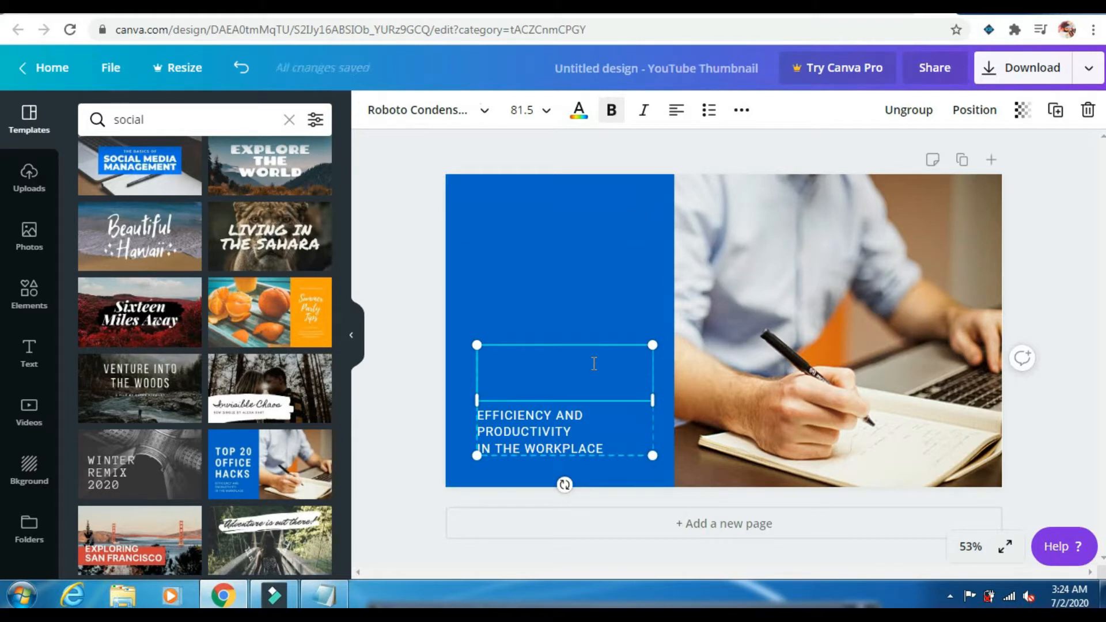
text(YOUR)
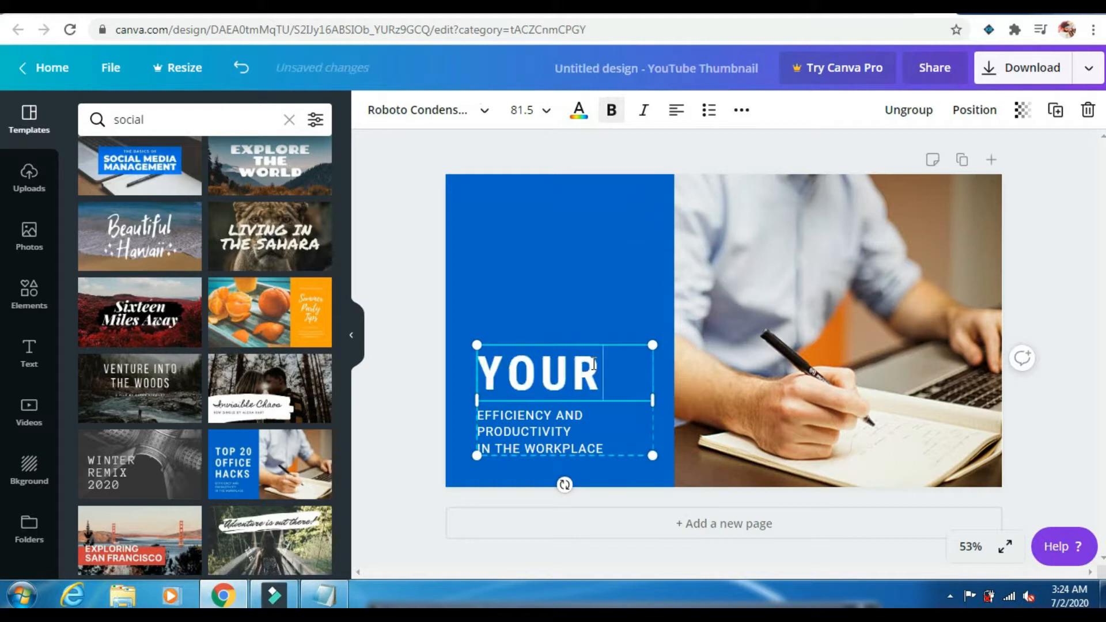
key(BackSpace)
text(TUBE)
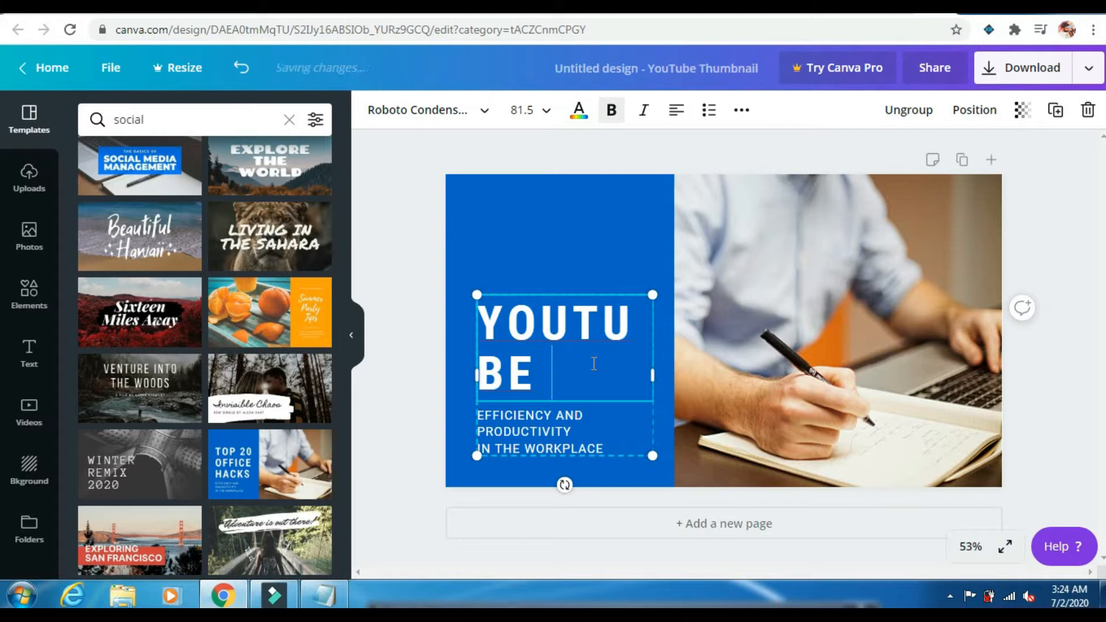
key(Return)
text(THUMBNAIL)
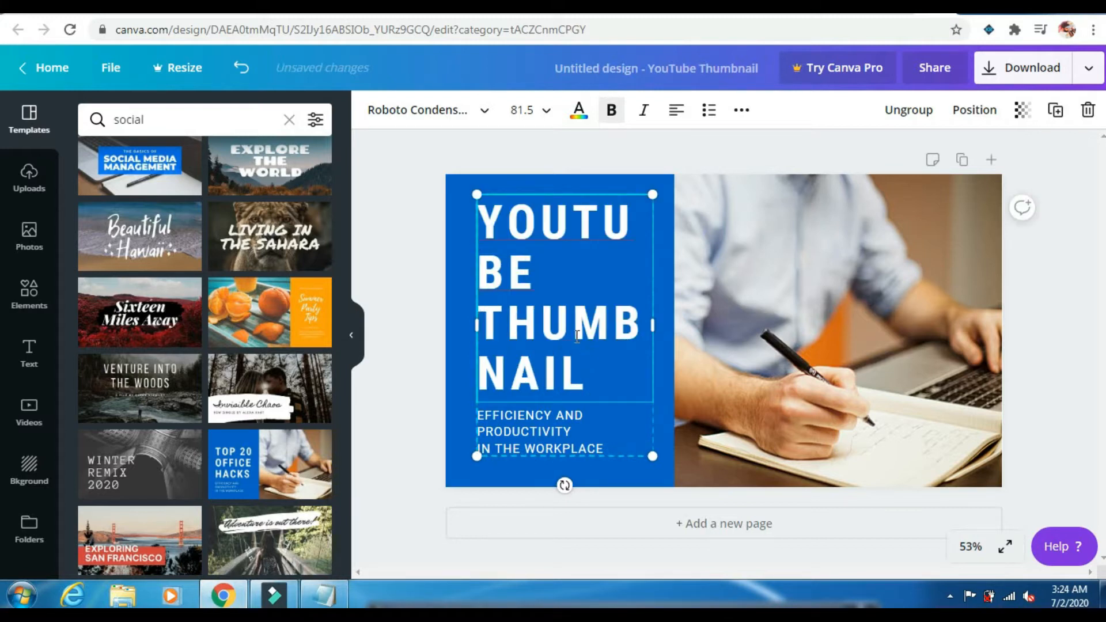
- Enlarge the text group to span the blue panel's width, bringing the heading to size 88.9, and clear the subtitle text
drag(653, 325, 675, 325)
drag(476, 456, 459, 479)
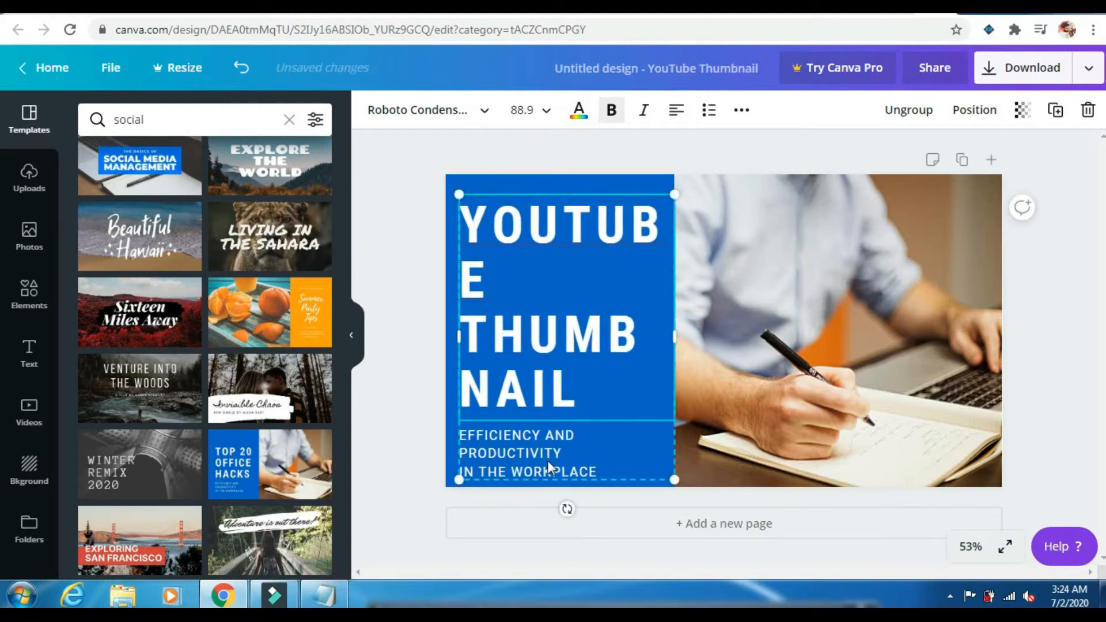
double_click(540, 439)
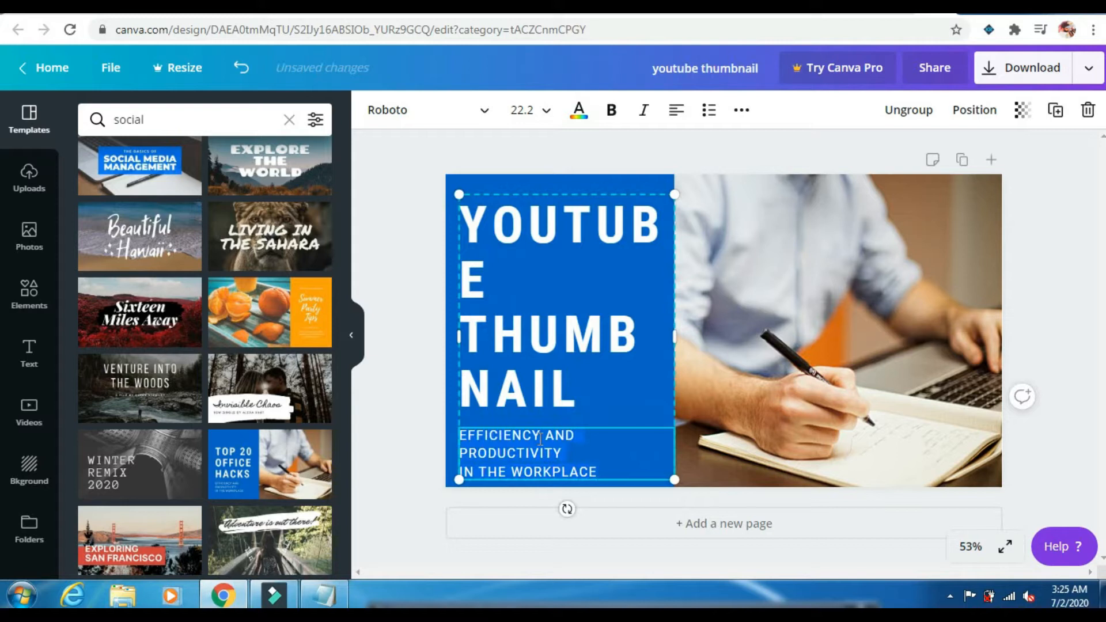
key(BackSpace)
- Enlarge the heading slightly and widen its text box past the blue panel so YOUTUBE and THUMBNAIL each fit on one line
drag(461, 231, 453, 224)
drag(676, 354, 776, 363)
click(681, 269)
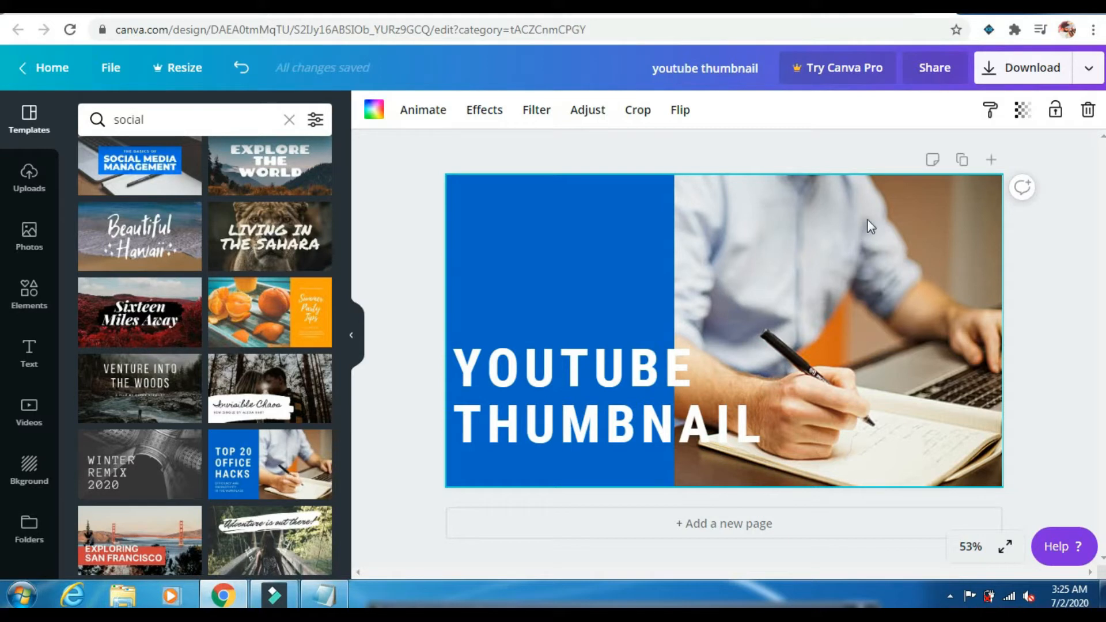
- Delete the background photo of the man writing and widen the blue panel until it covers the full width of the heading
click(1086, 113)
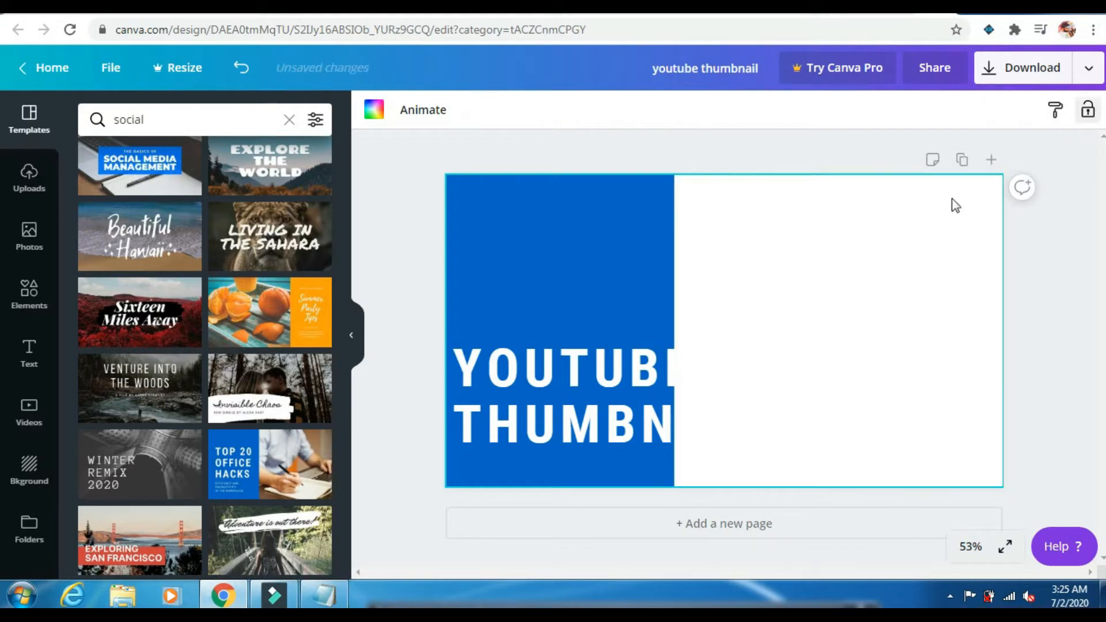
click(668, 305)
drag(678, 289, 765, 299)
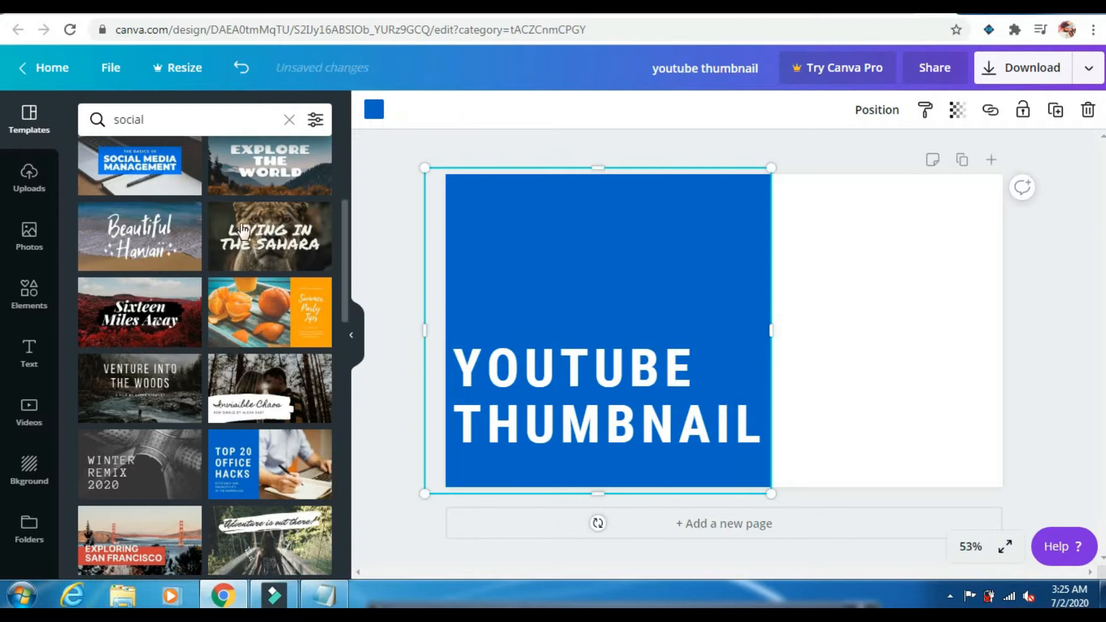
- Move the heading to the upper part of the blue panel and cycle its text alignment, ending on justified
drag(617, 408, 619, 262)
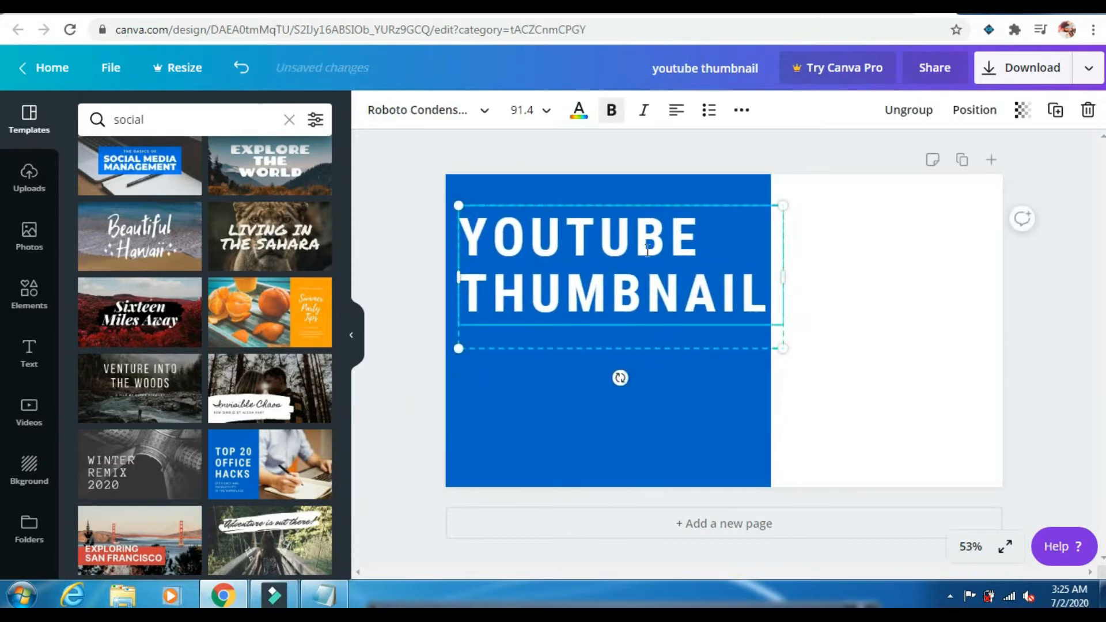
click(677, 111)
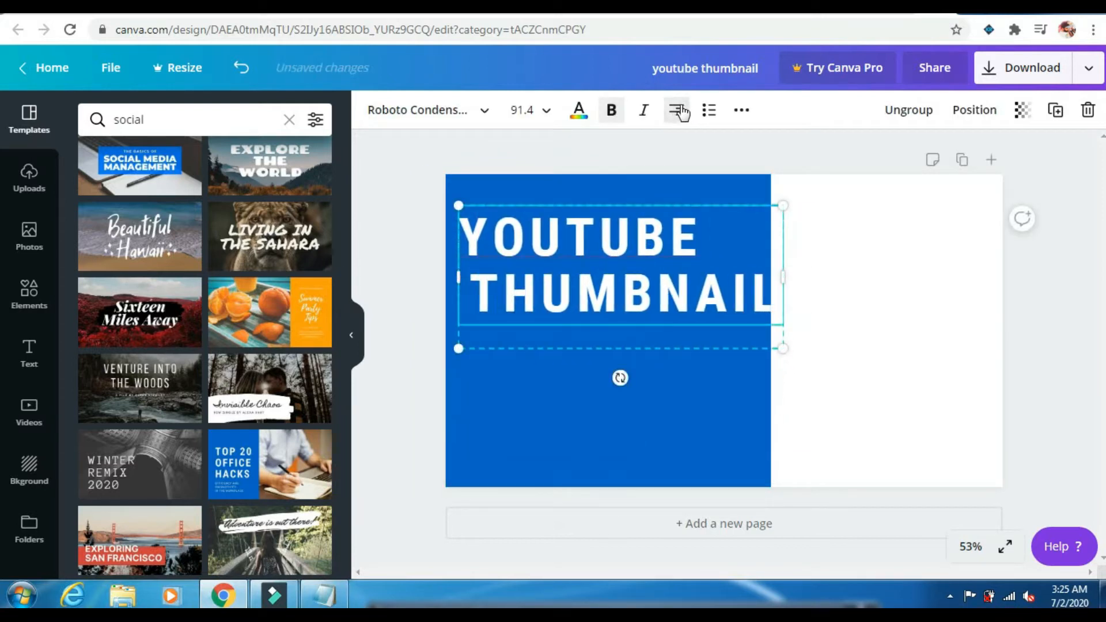
click(678, 111)
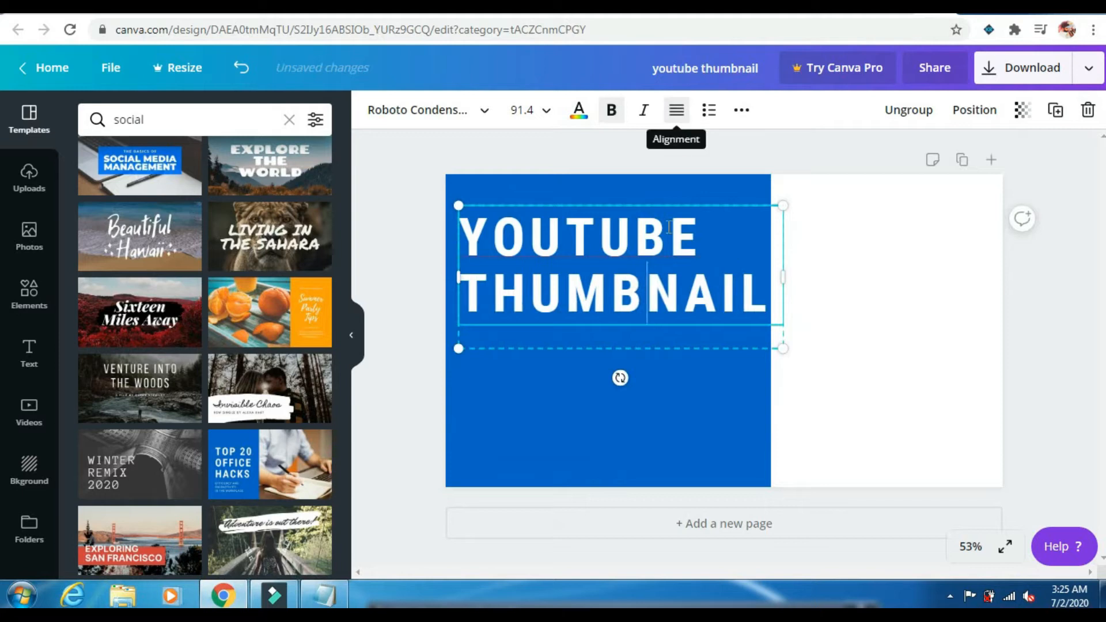
click(742, 112)
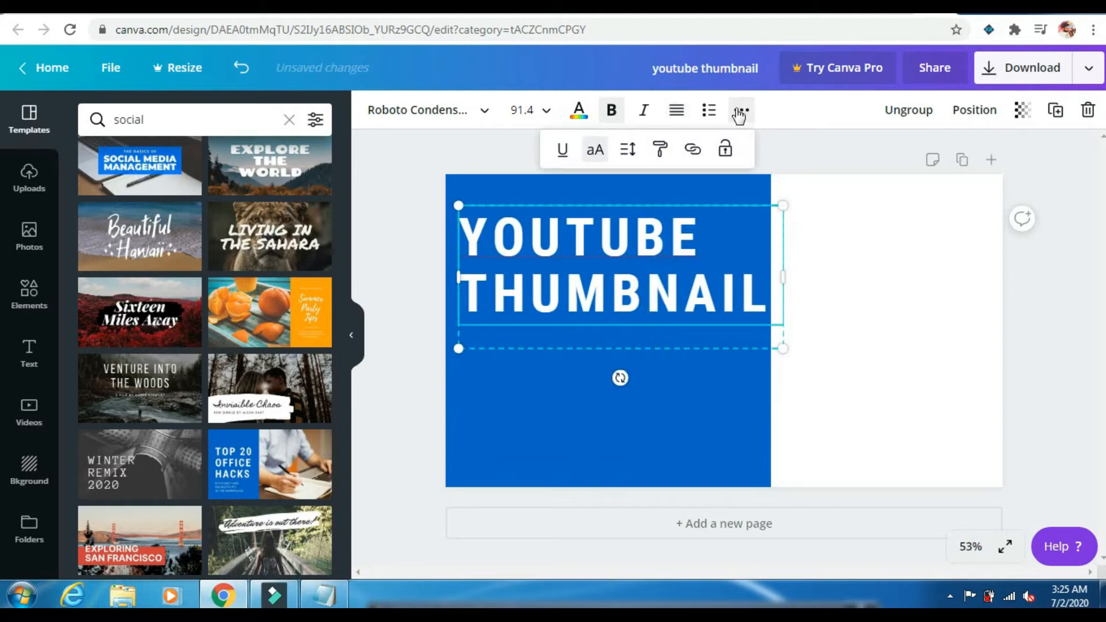
click(679, 291)
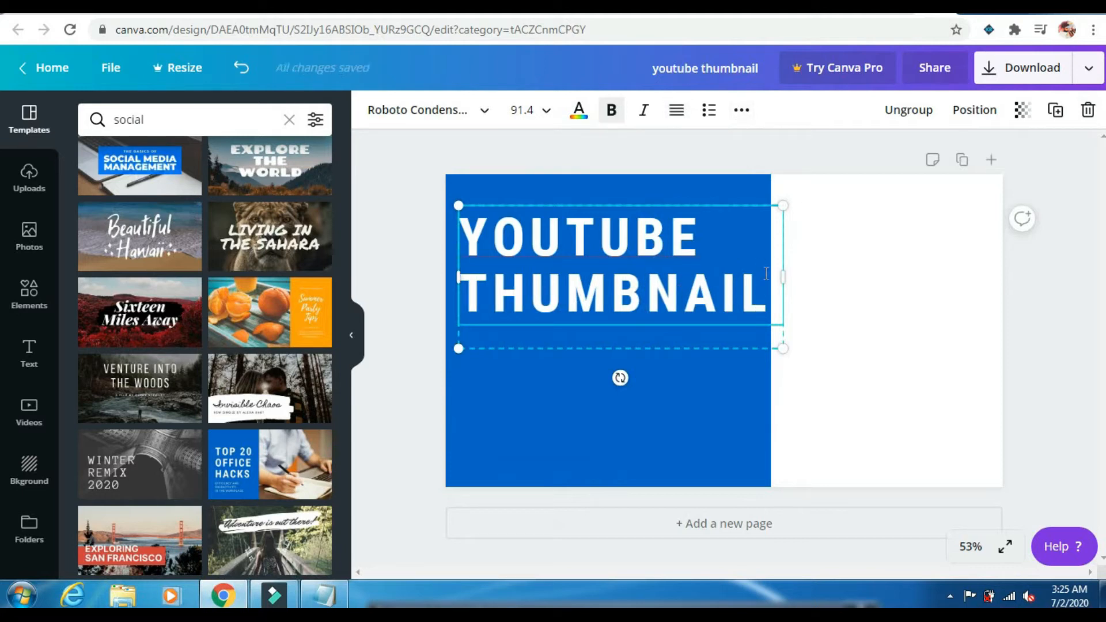
click(677, 111)
click(679, 113)
click(678, 112)
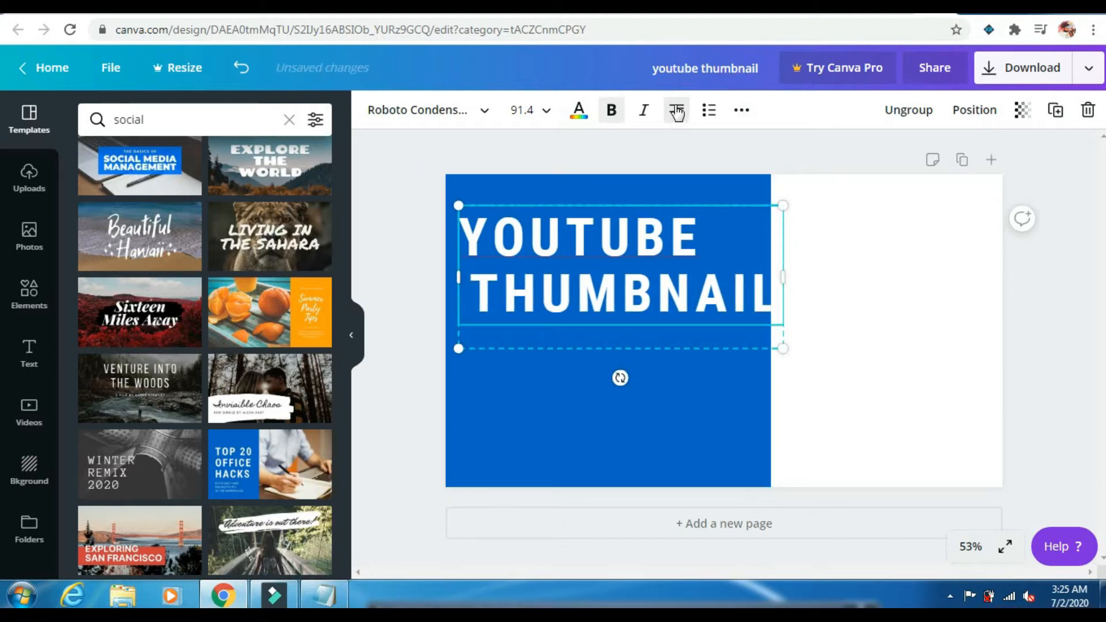
click(677, 113)
click(722, 375)
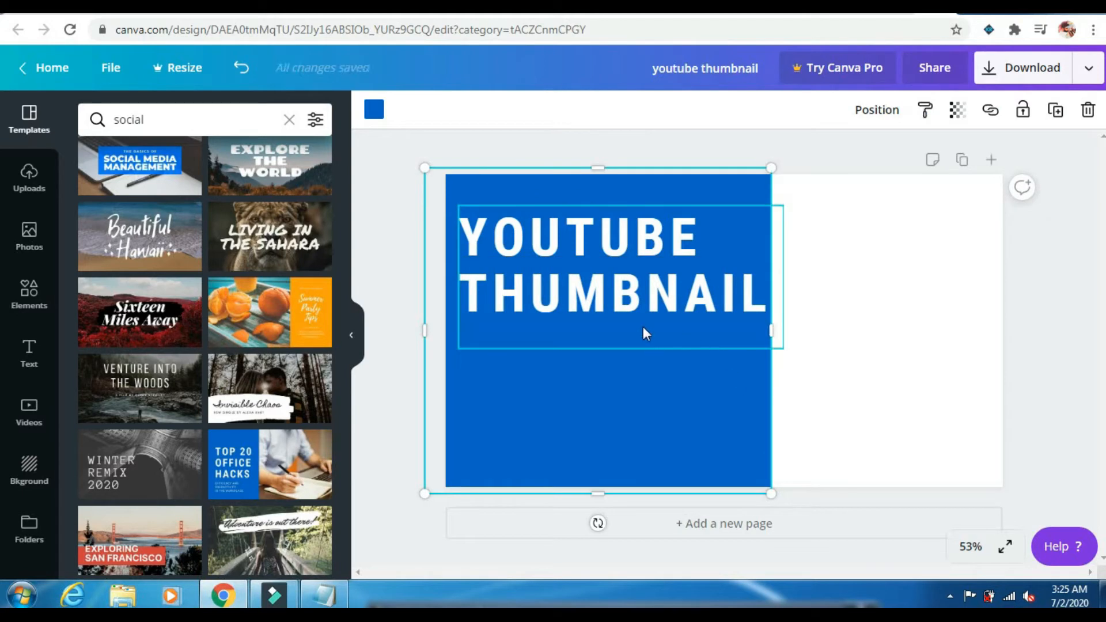
click(756, 303)
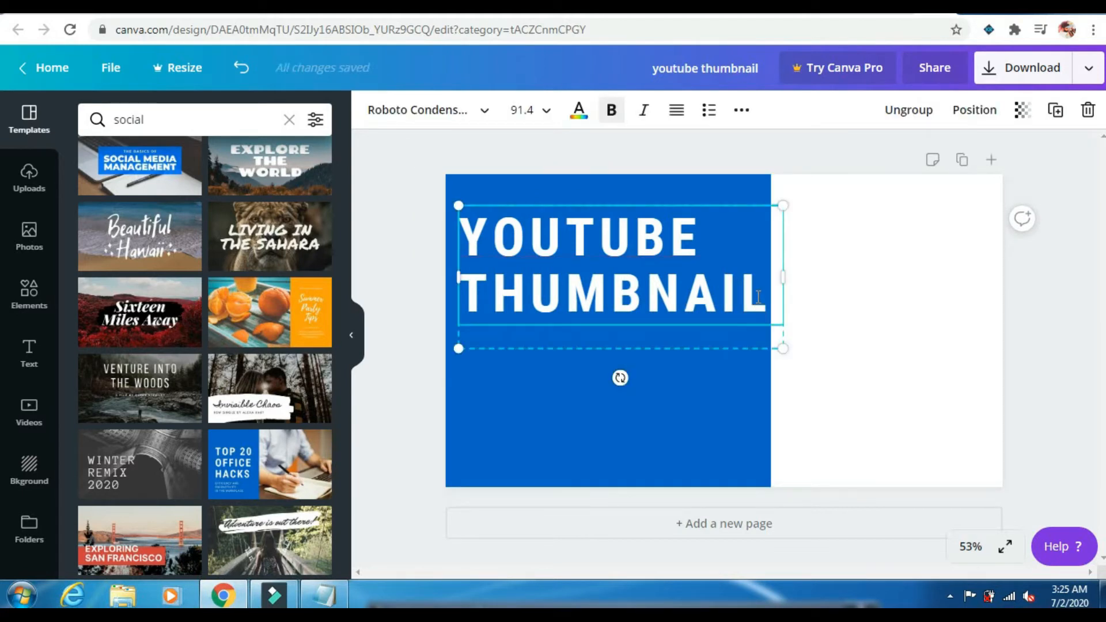
key(Return)
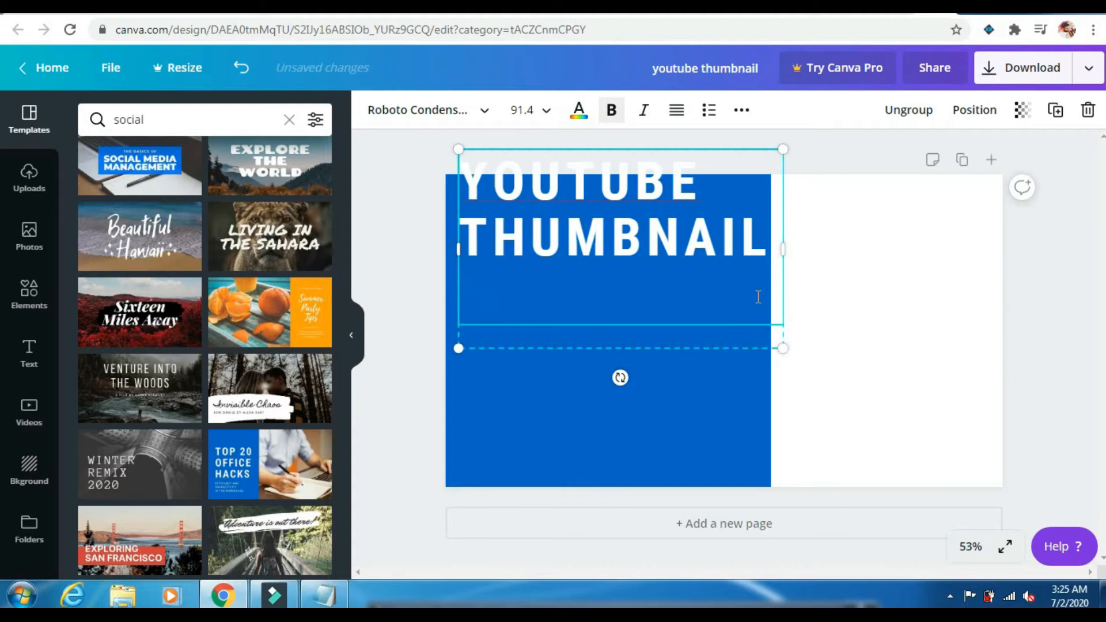
text(TUTORI)
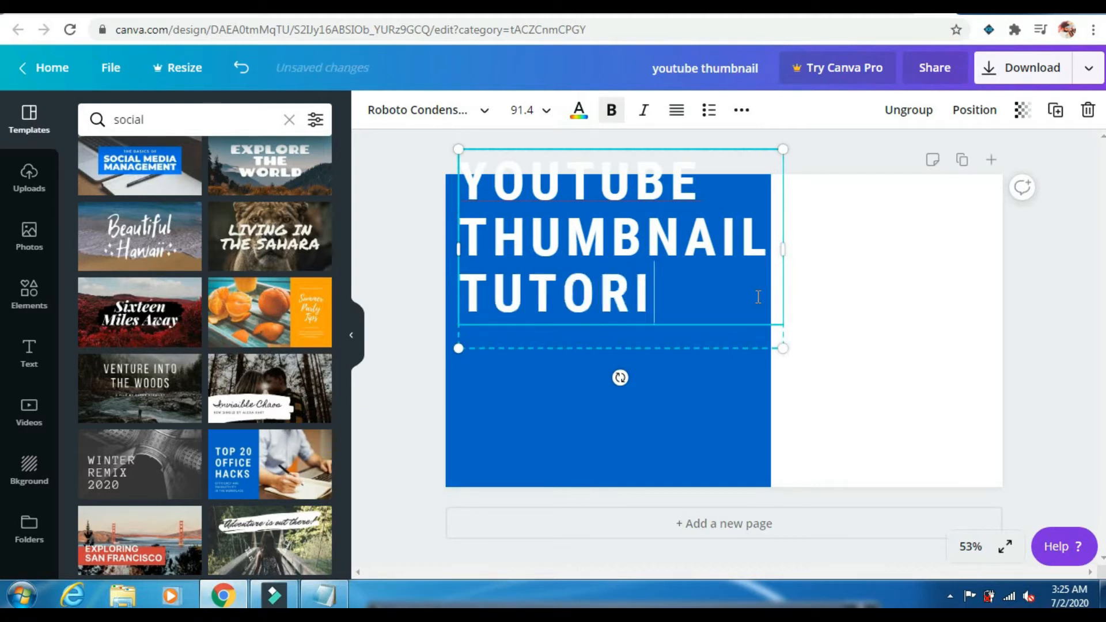
text(AL)
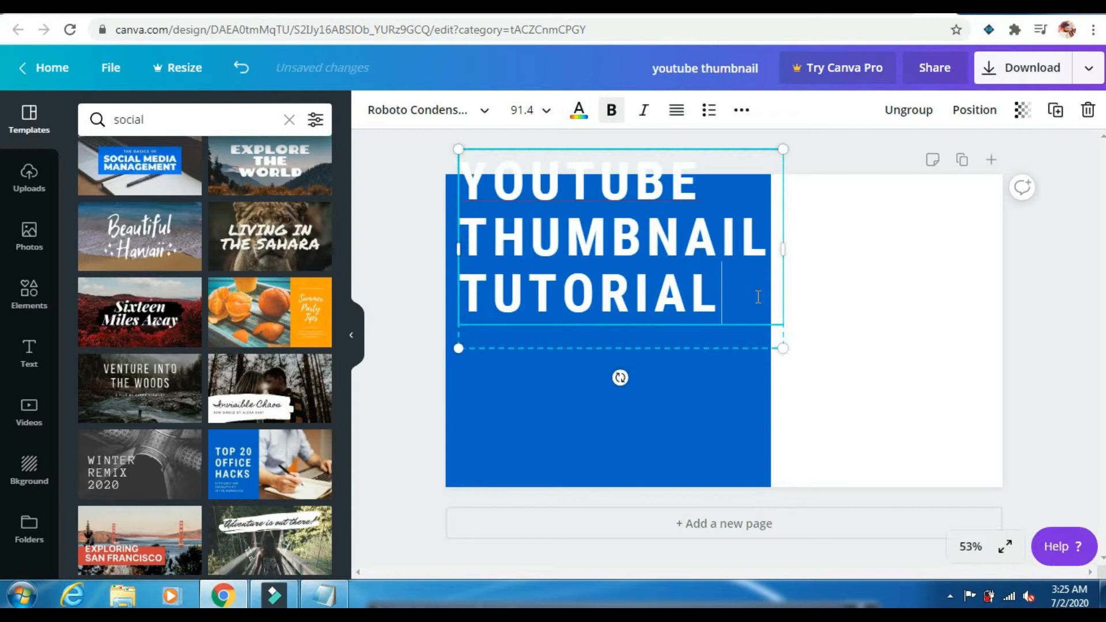
key(BackSpace)
key(BackSpace)
key(BackSpace)
key(BackSpace)
key(BackSpace)
key(BackSpace)
key(BackSpace)
key(BackSpace)
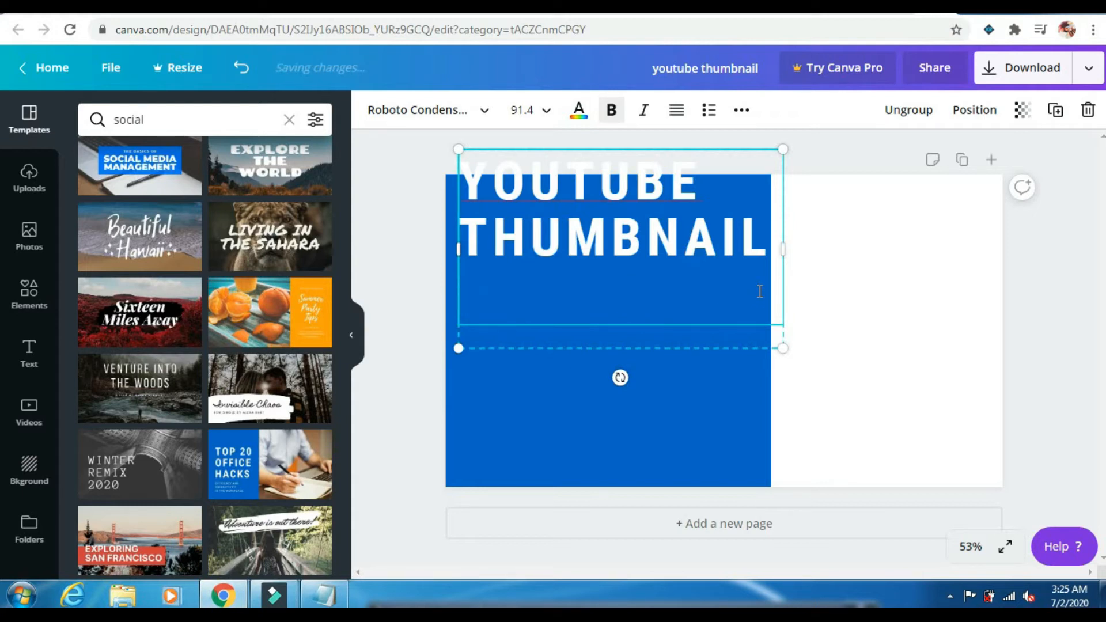
- Replace the heading text with "CANVA TUTORIAL", putting TUTORIAL on a second line, and deselect the text
key(BackSpace)
key(BackSpace)
key(BackSpace)
key(BackSpace)
key(BackSpace)
key(BackSpace)
key(BackSpace)
key(BackSpace)
key(BackSpace)
key(BackSpace)
key(BackSpace)
key(BackSpace)
key(BackSpace)
key(BackSpace)
key(BackSpace)
key(BackSpace)
key(BackSpace)
key(BackSpace)
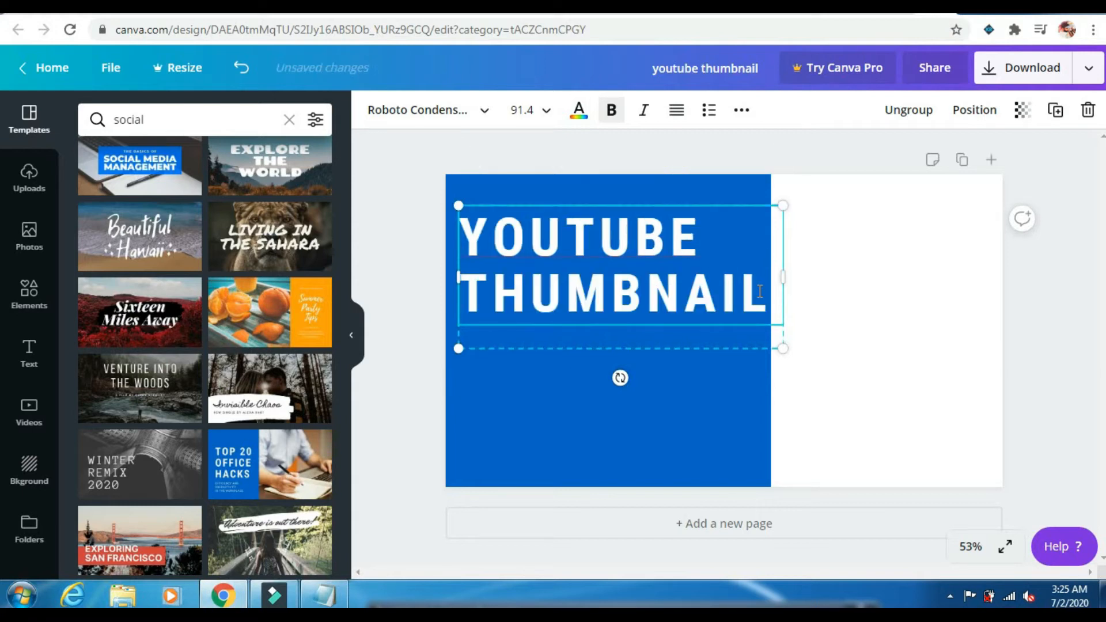
text(CANVA)
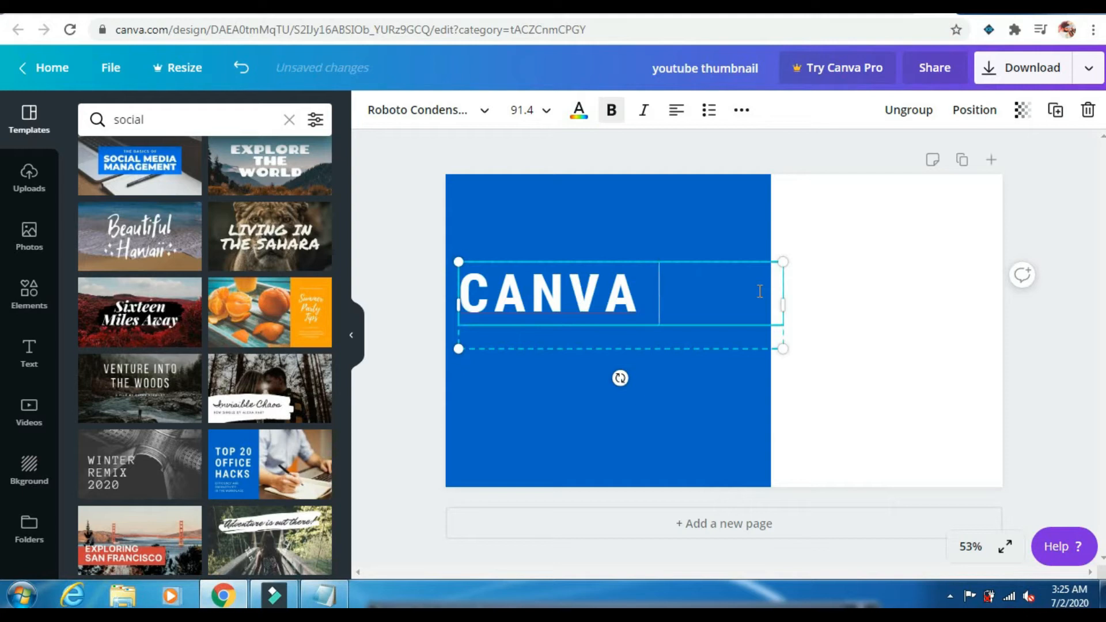
key(Return)
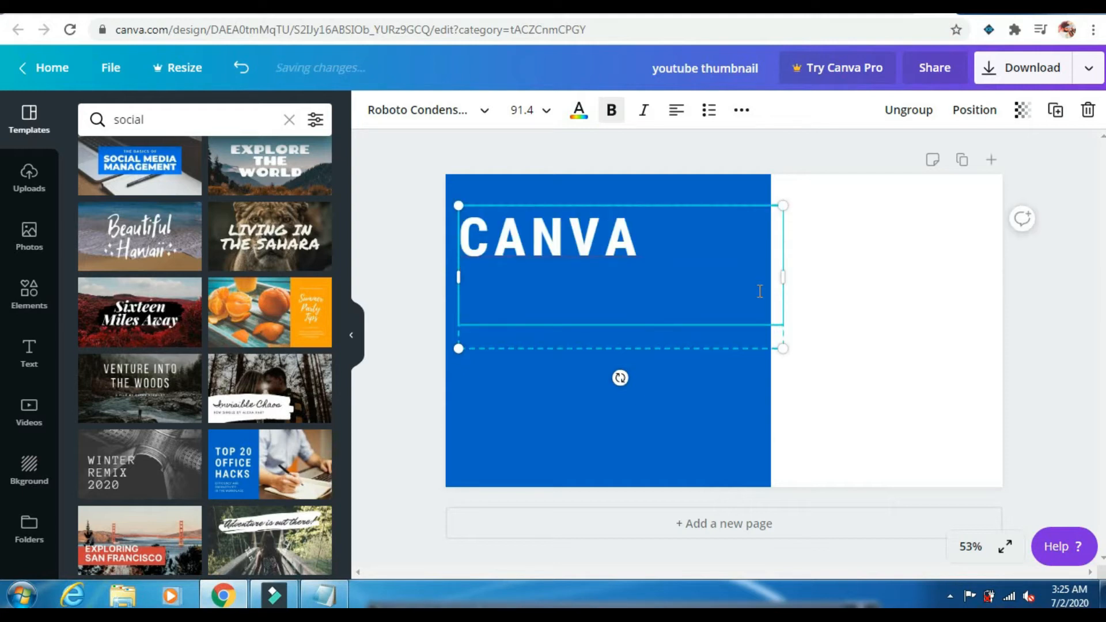
text(TUTORI)
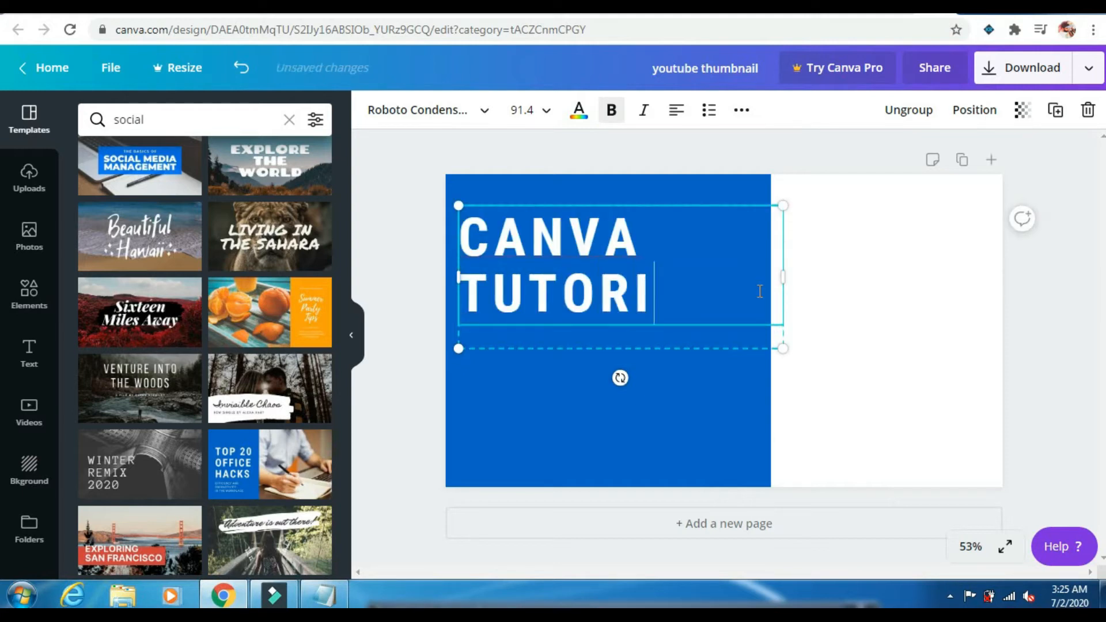
text(AL)
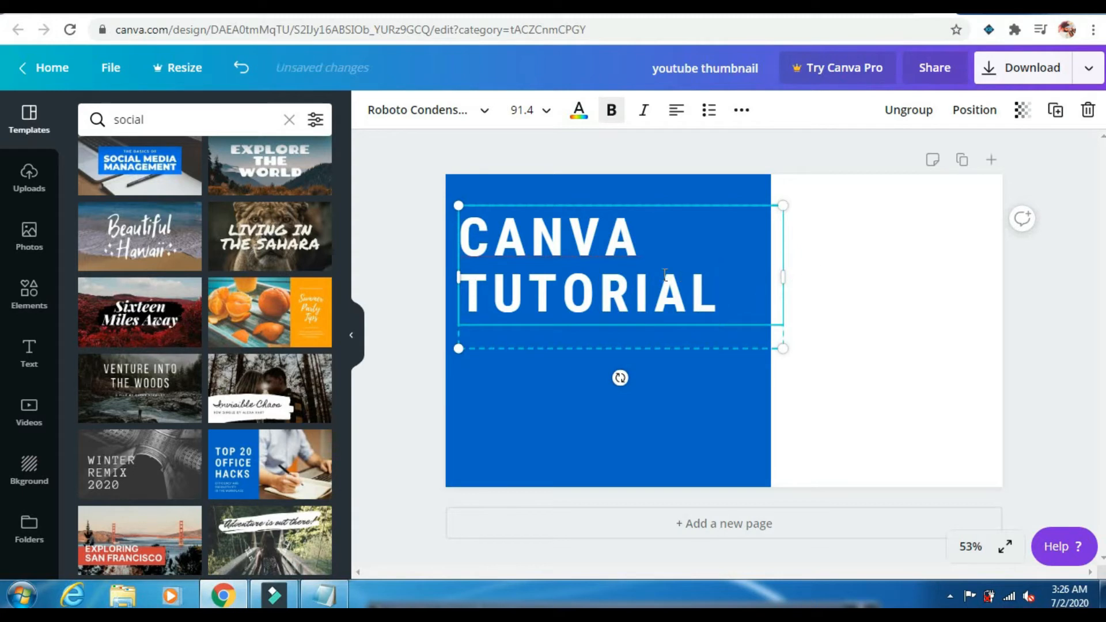
click(606, 247)
click(587, 253)
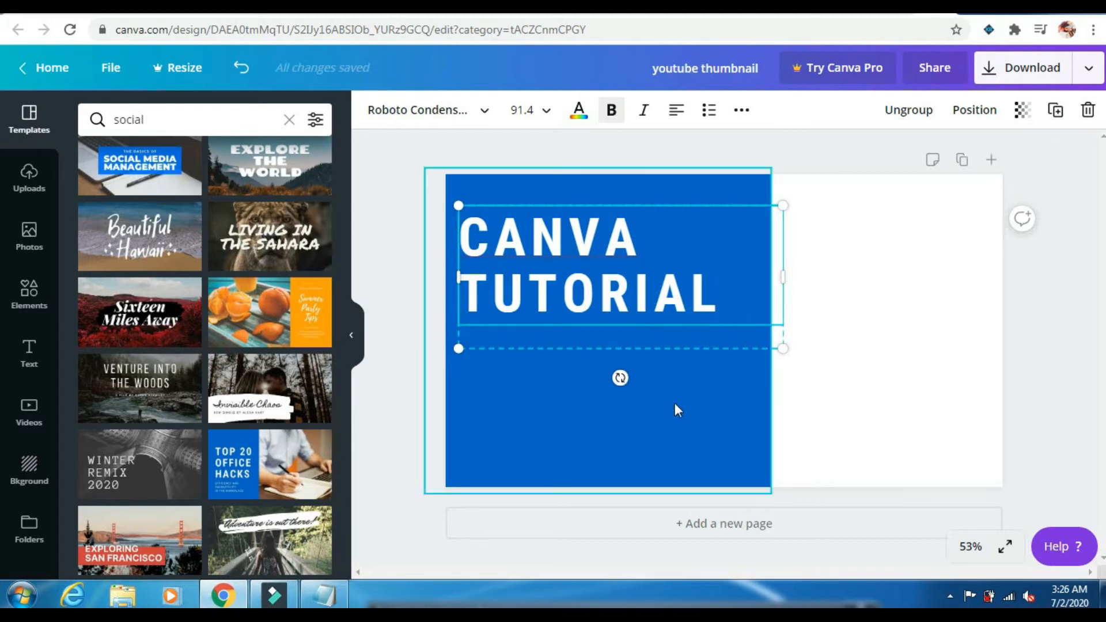
click(718, 386)
click(824, 359)
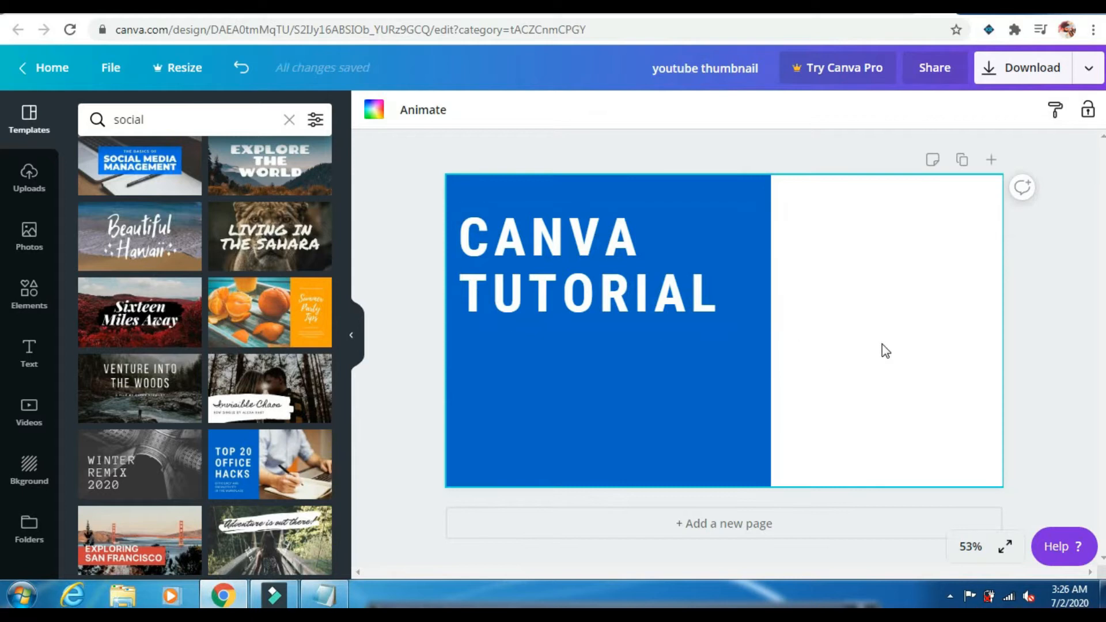
- Search the photo library for "tutorial" and browse the photos for a suitable image
click(30, 229)
scroll(168, 263, down, 3)
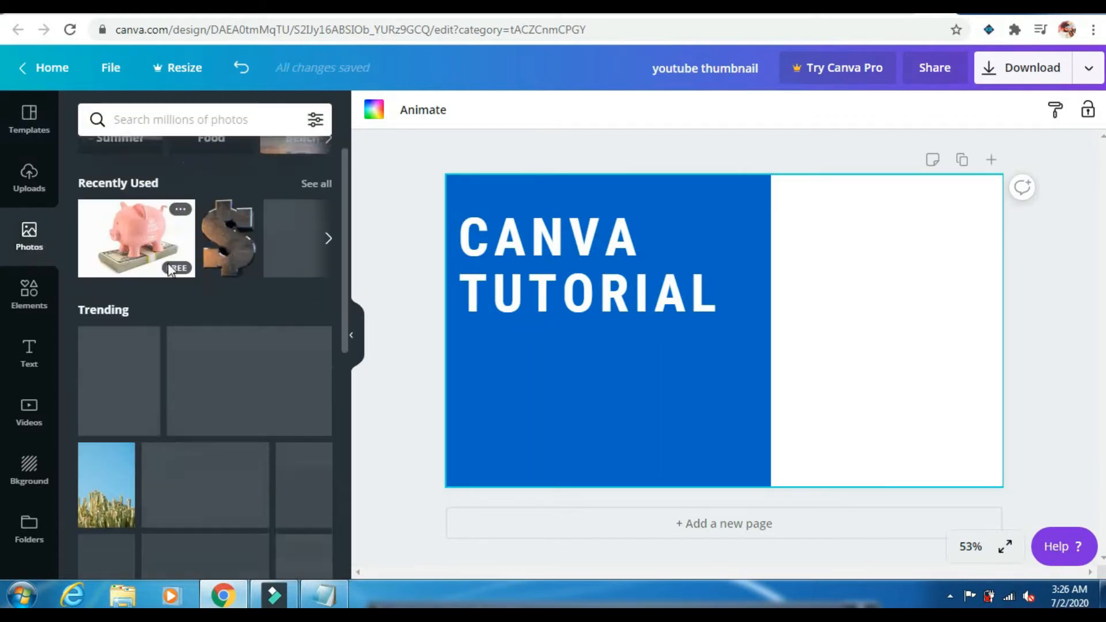
scroll(170, 269, down, 5)
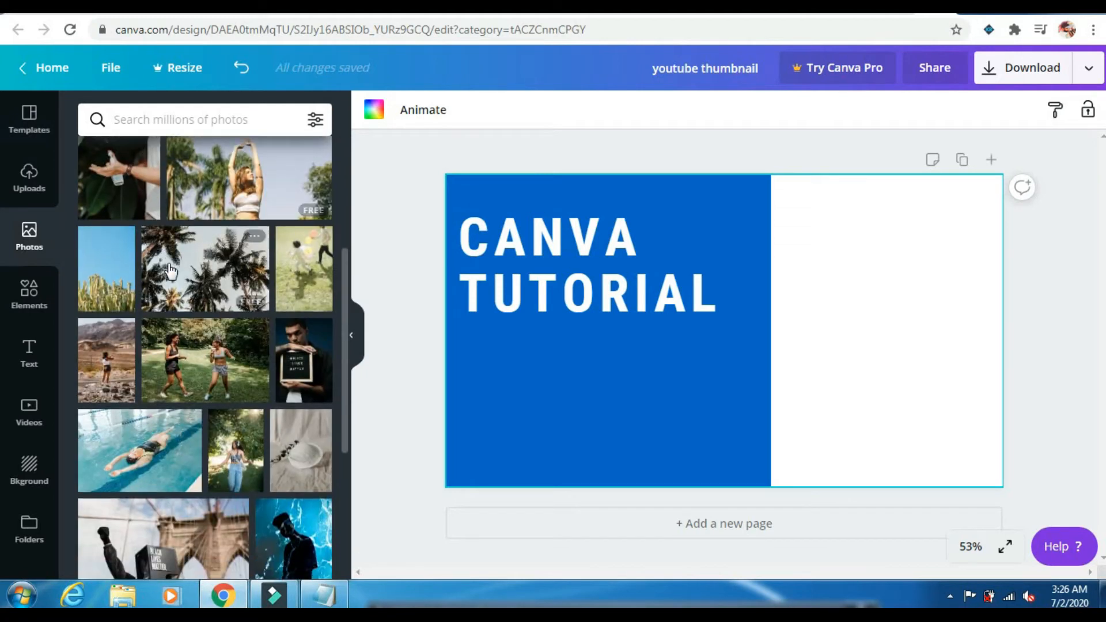
scroll(170, 268, down, 3)
click(172, 118)
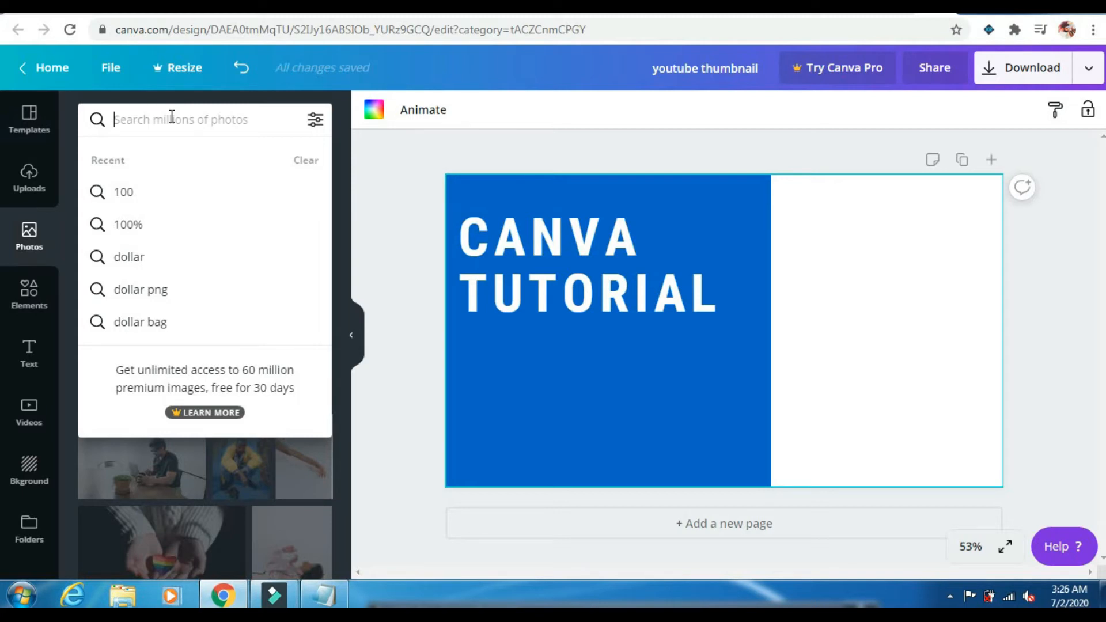
text(tuto)
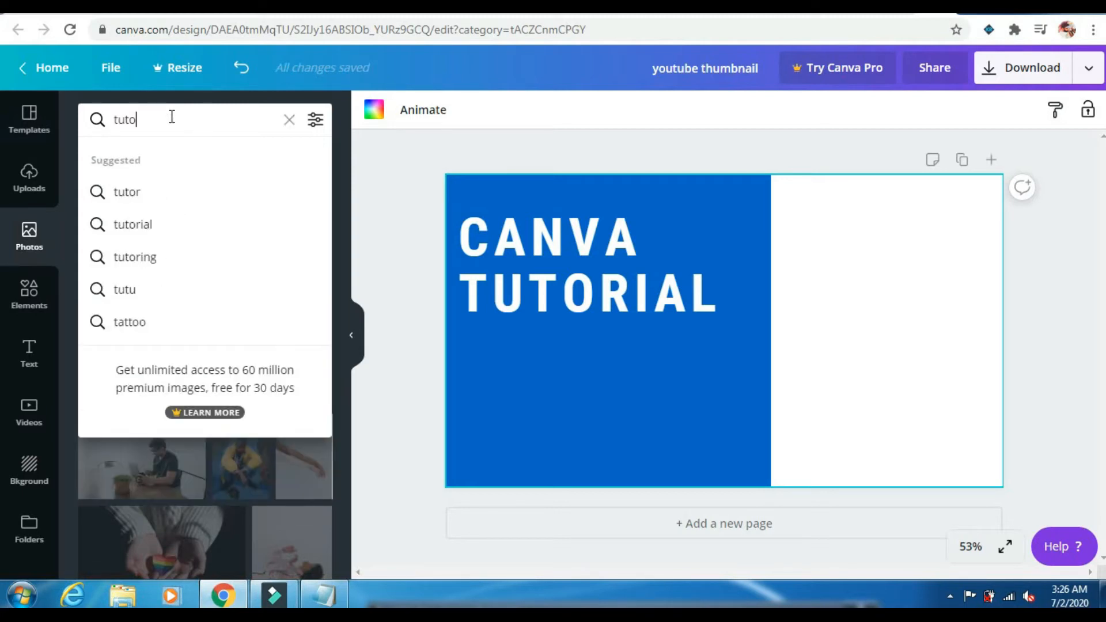
text(rial)
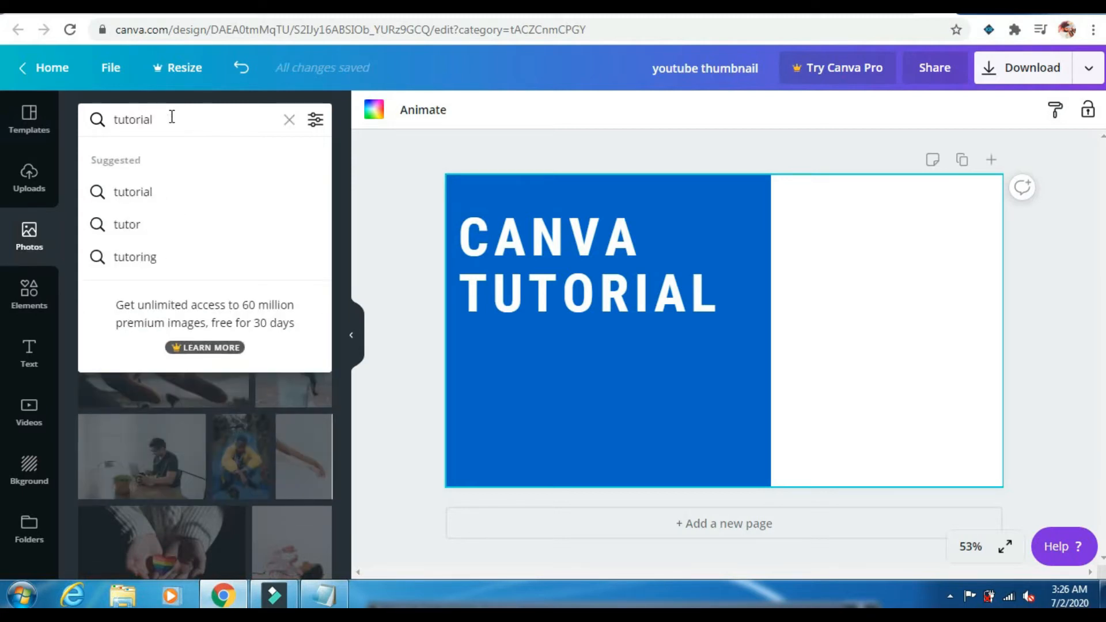
click(178, 192)
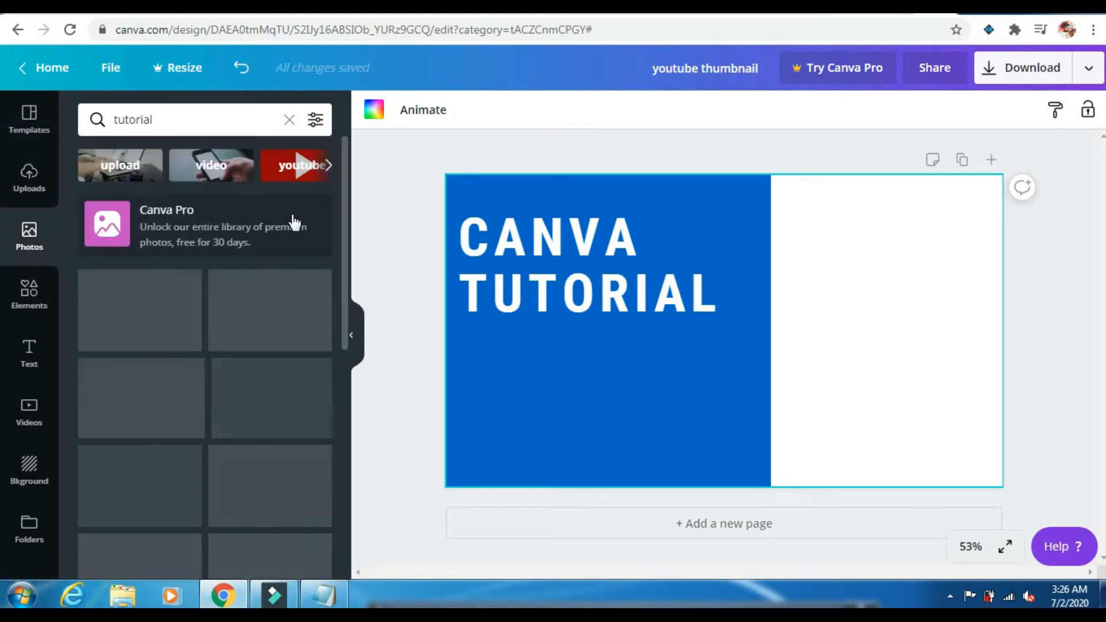
scroll(249, 299, down, 5)
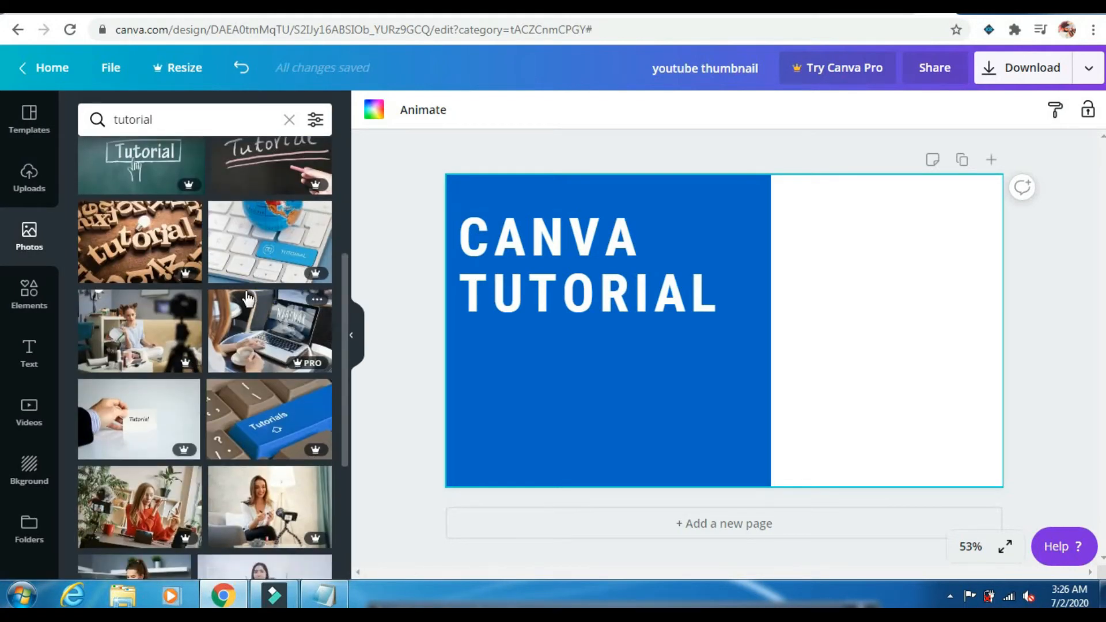
scroll(247, 298, down, 5)
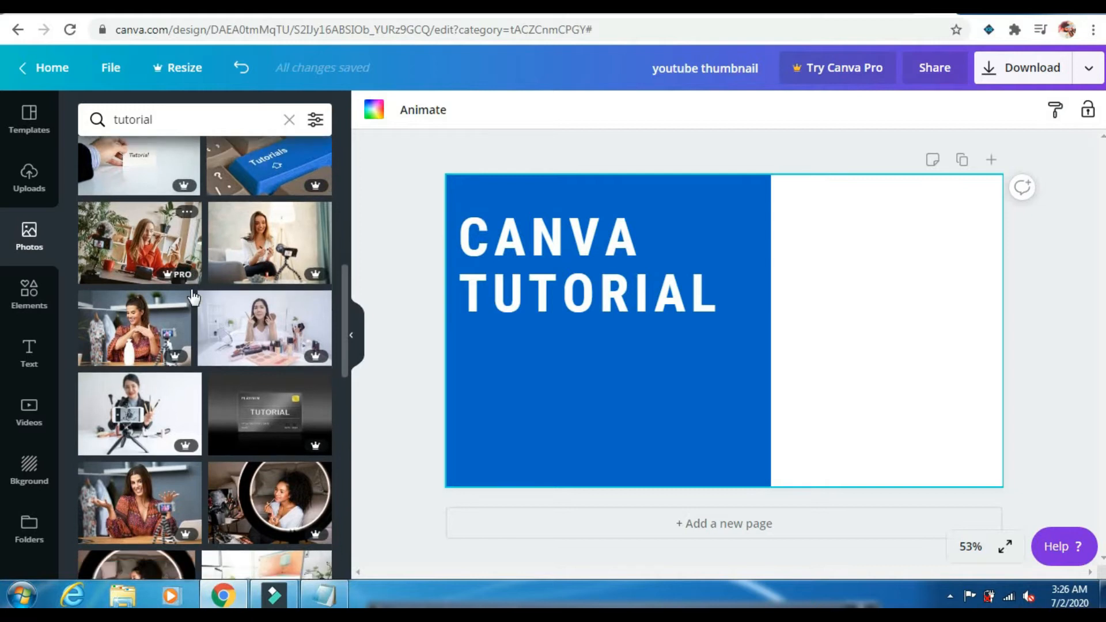
- Search the photo library for "computer" and add the free photo of a person using a laptop beside an open notebook
click(170, 123)
text(c)
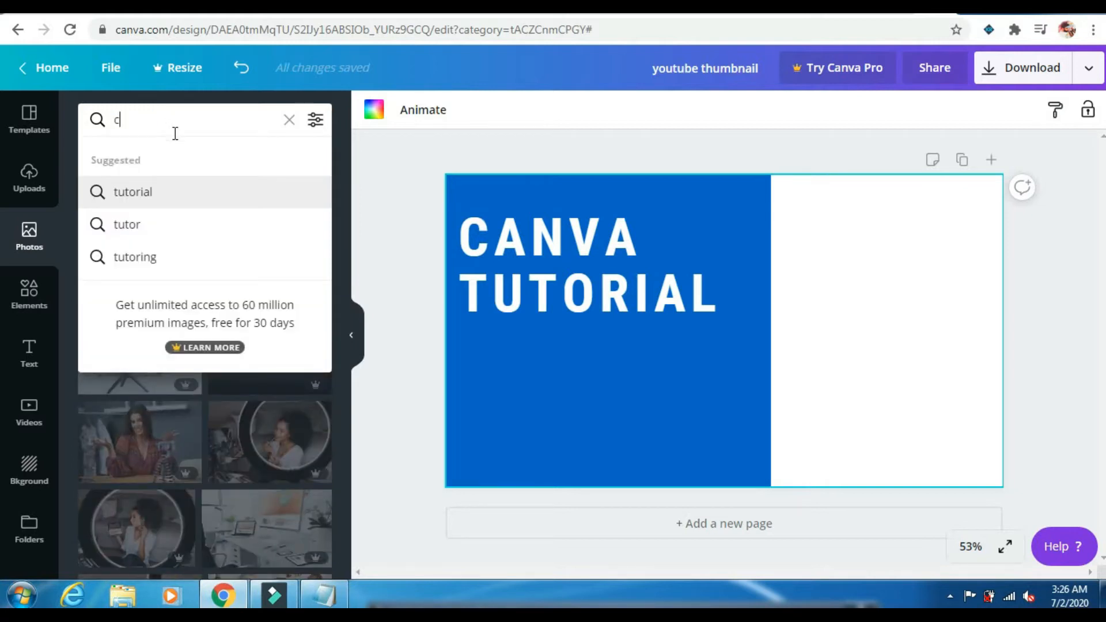
text(omp)
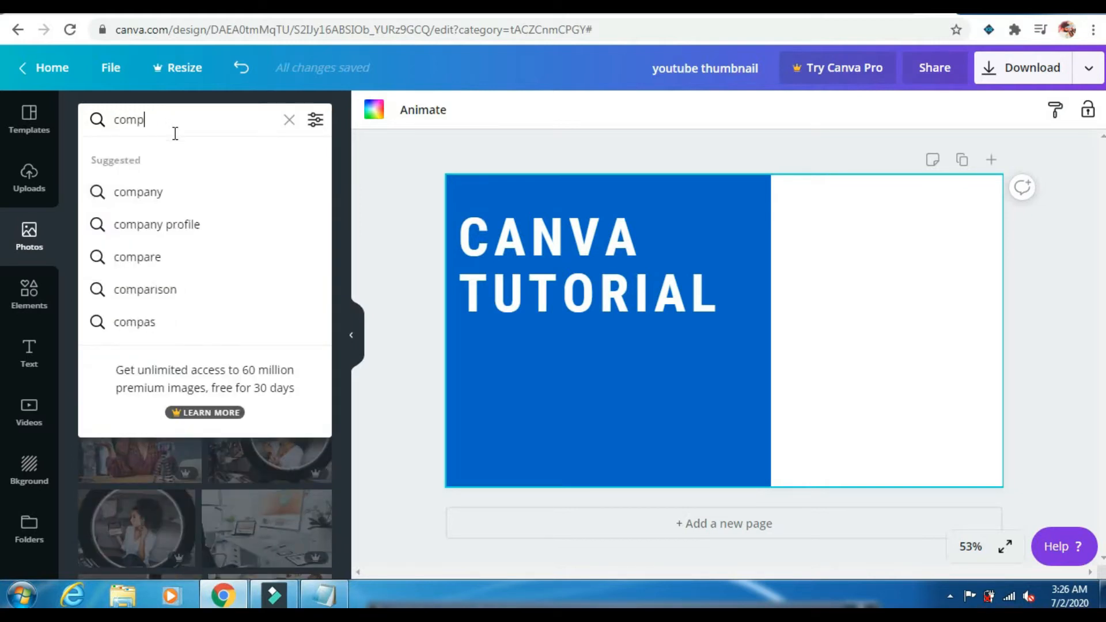
text(uters)
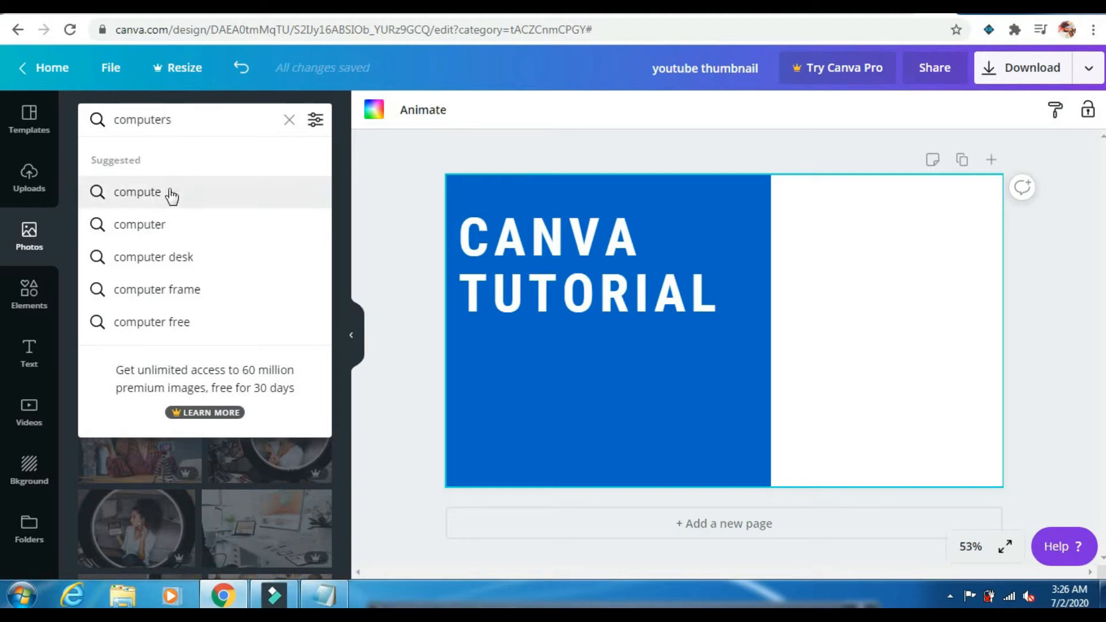
click(164, 222)
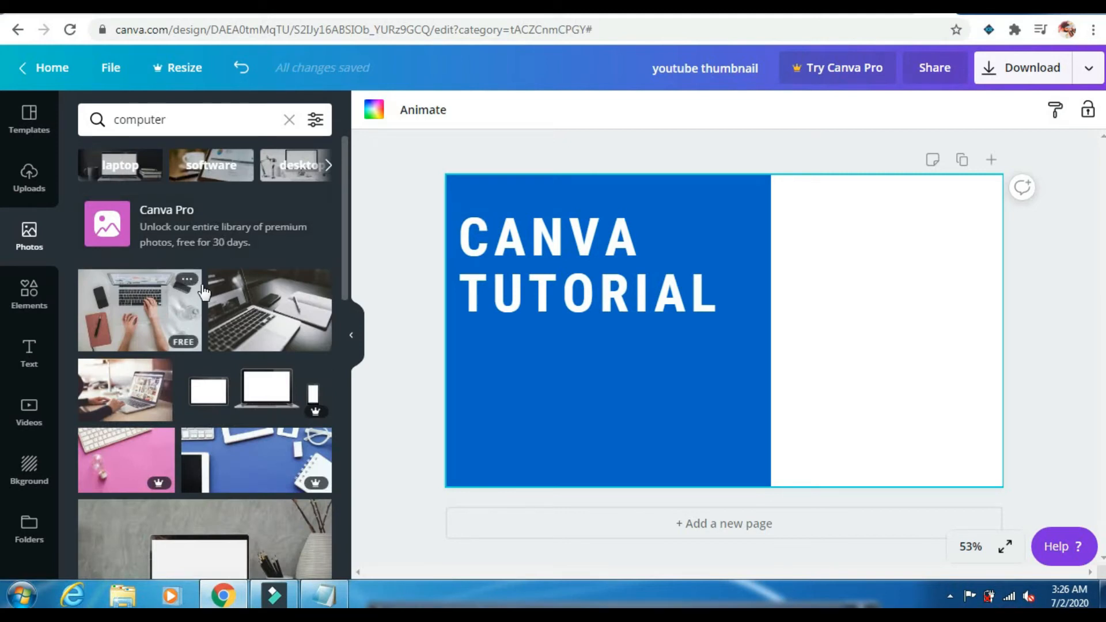
scroll(241, 244, down, 2)
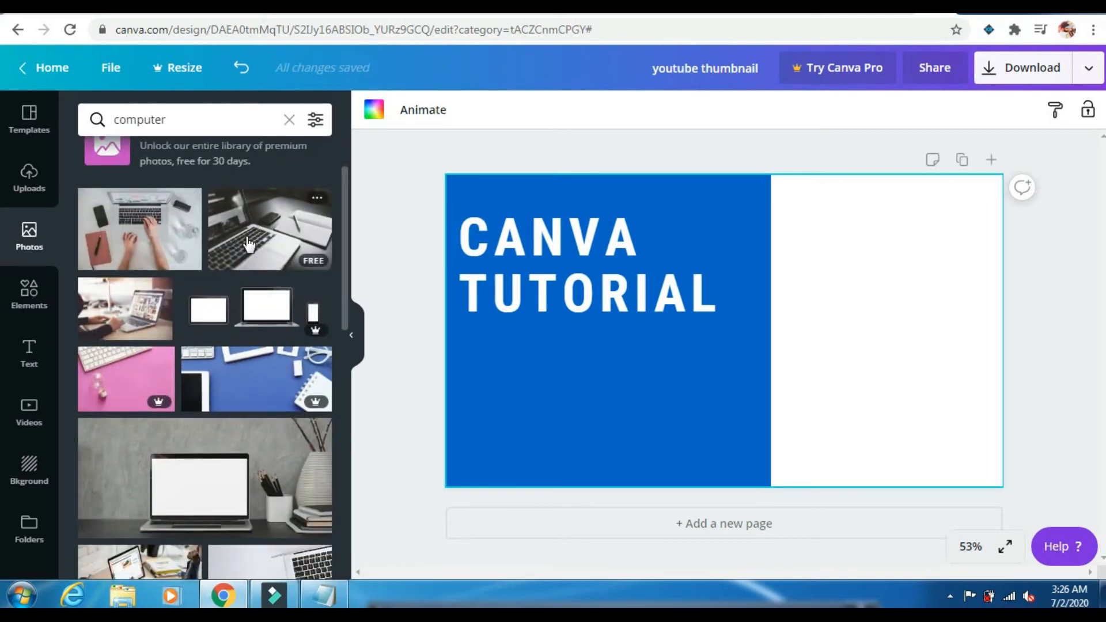
scroll(249, 243, down, 5)
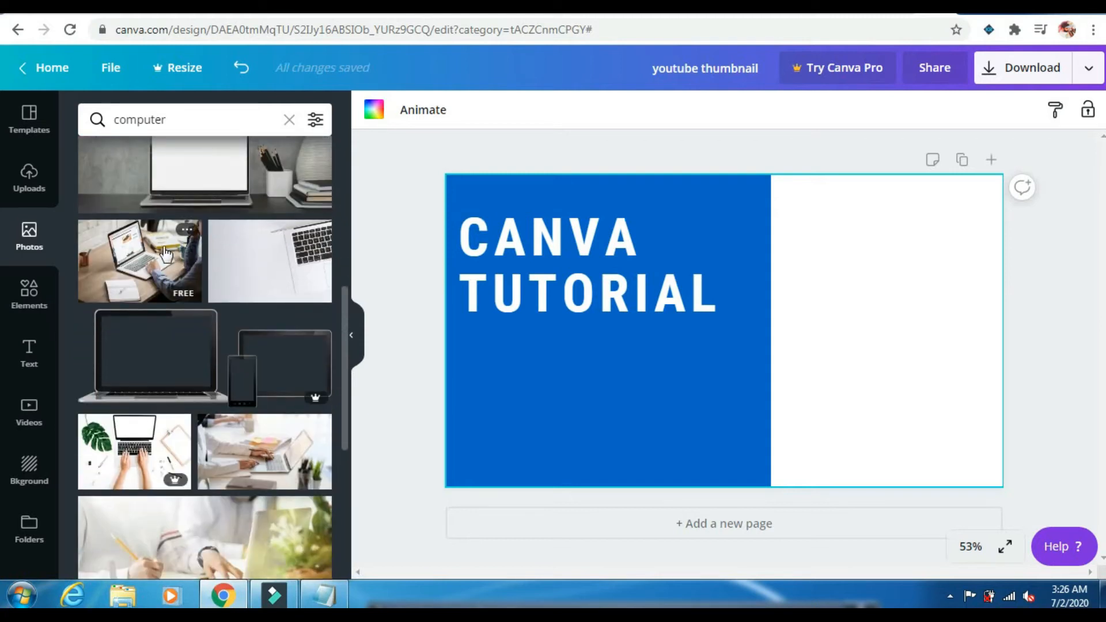
click(156, 254)
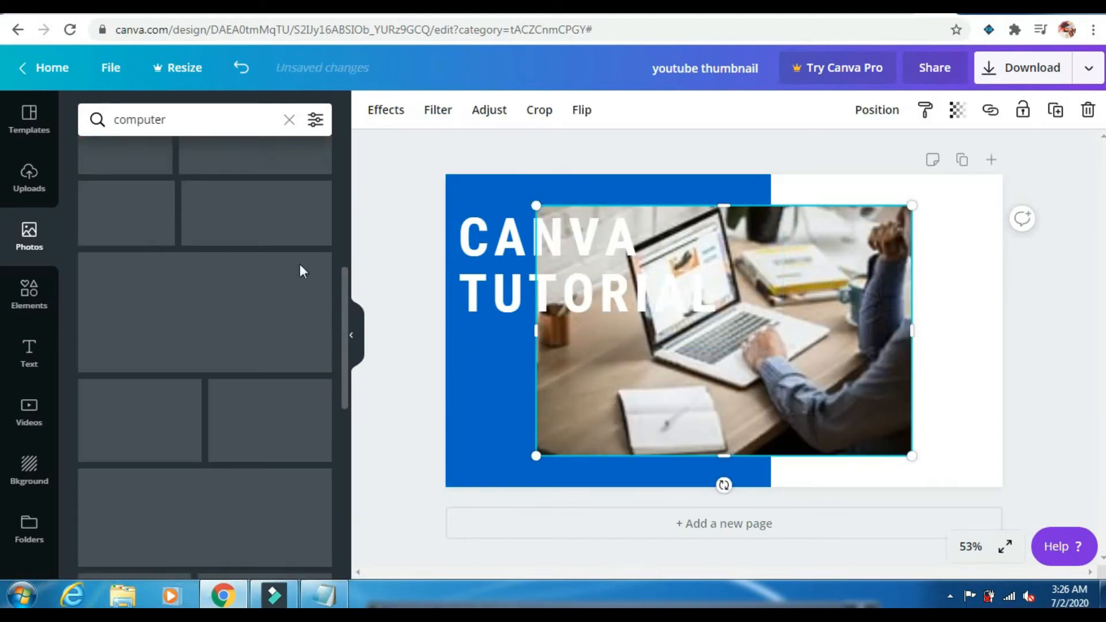
- Move and enlarge the laptop photo so it fills the full page height beside the CANVA TUTORIAL heading
drag(830, 328, 892, 334)
drag(849, 205, 852, 173)
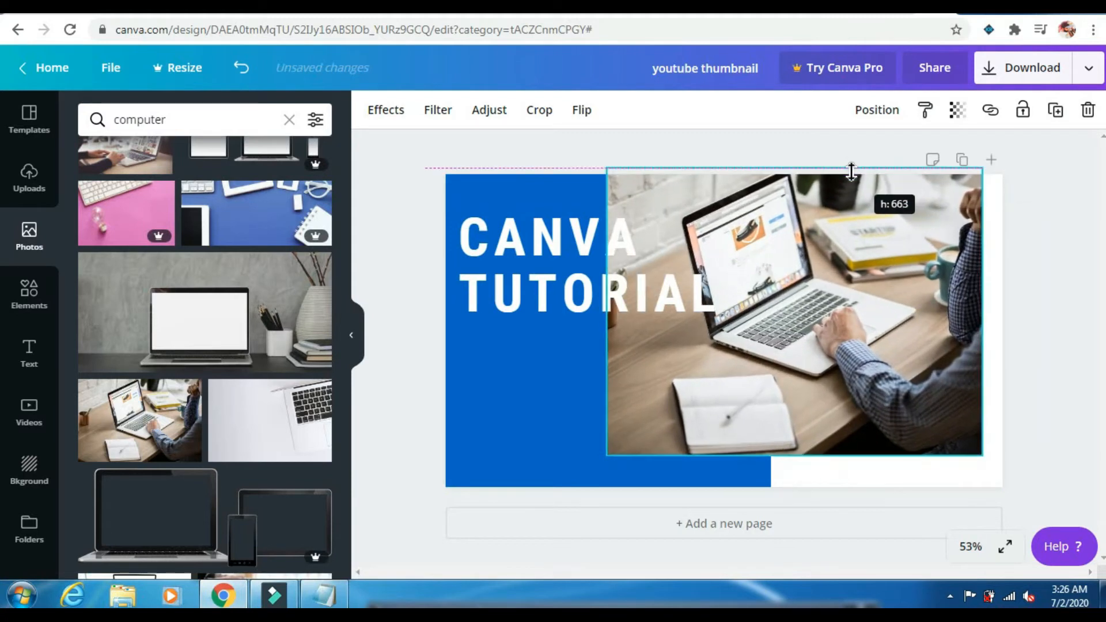
click(772, 342)
mouse_move(771, 343)
mouse_down()
mouse_move(829, 343)
mouse_move(777, 354)
mouse_up()
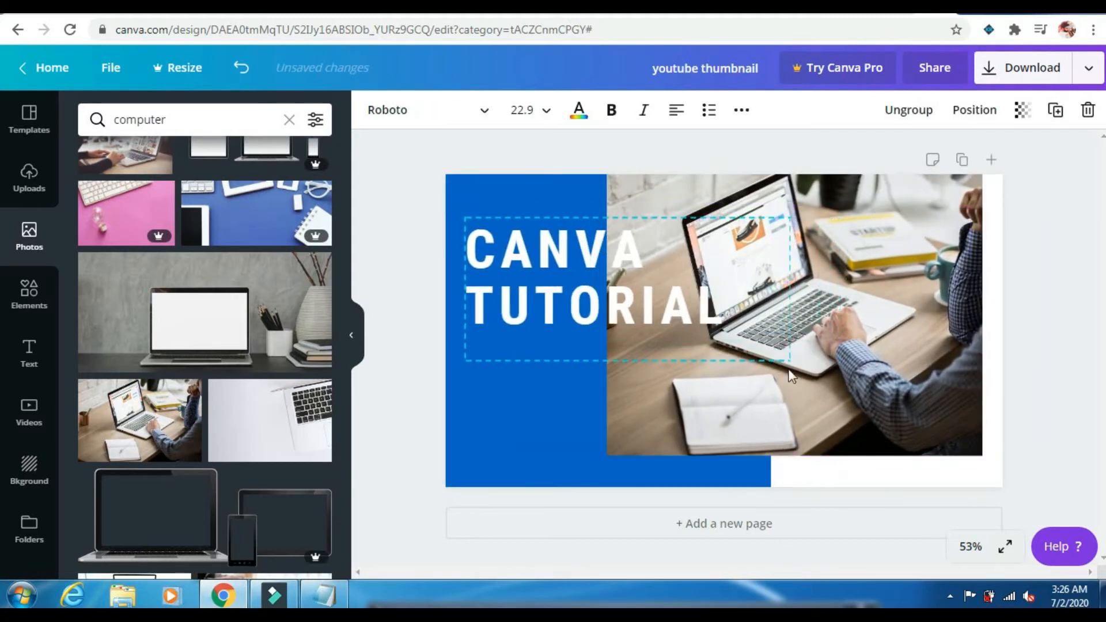
click(782, 405)
drag(782, 406, 899, 403)
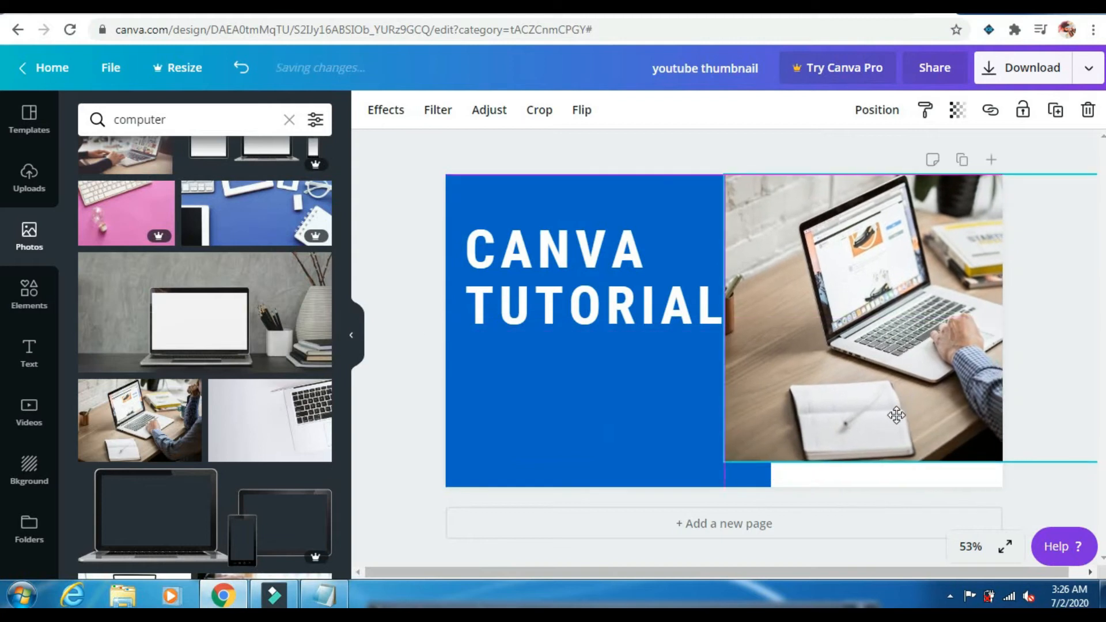
drag(749, 466, 751, 516)
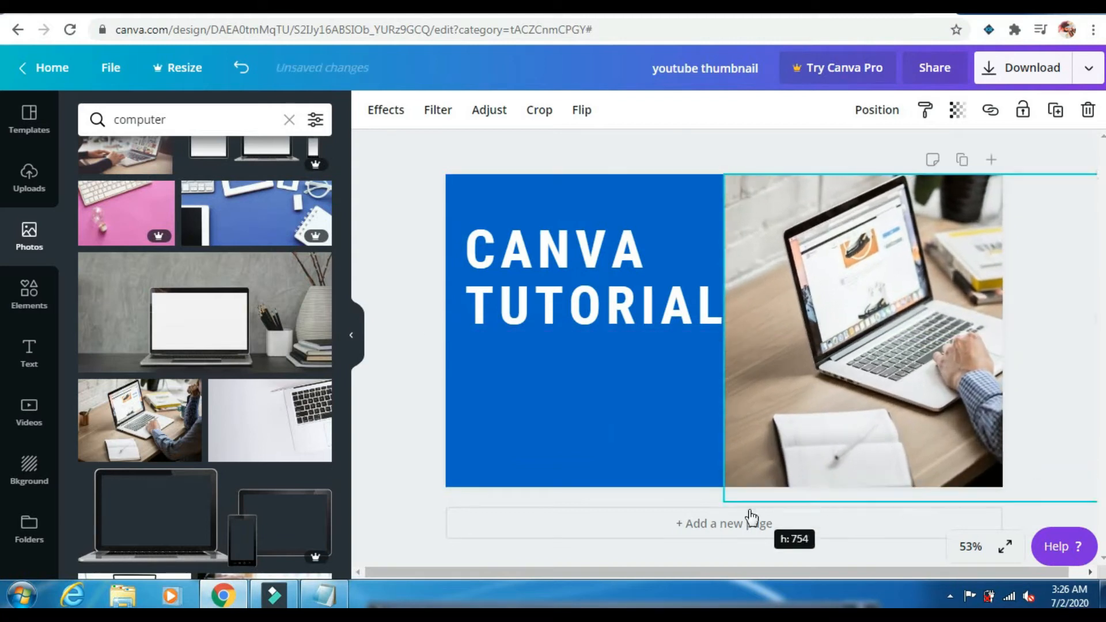
drag(793, 420, 811, 398)
- Reposition the CANVA TUTORIAL heading vertically, ending near the top edge of the blue panel
drag(584, 265, 583, 307)
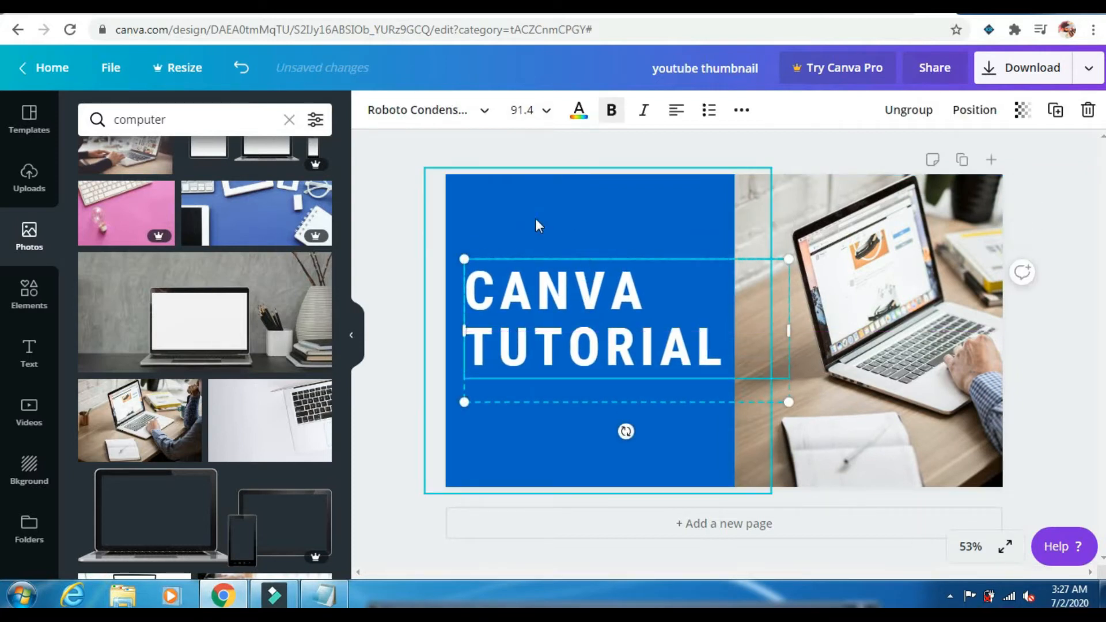
click(389, 227)
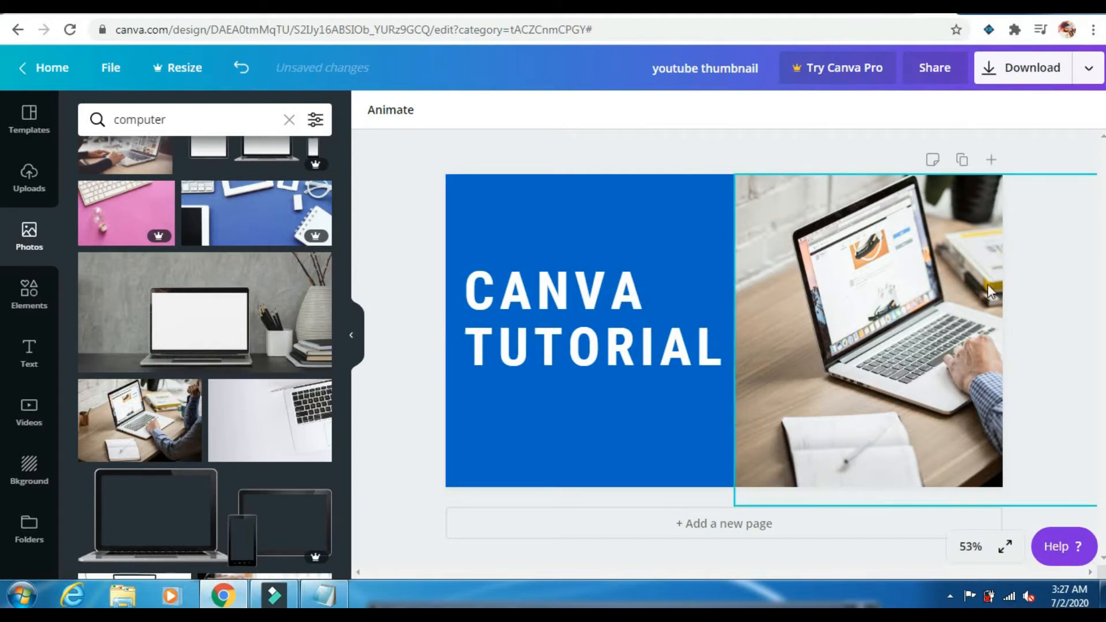
drag(582, 303, 585, 242)
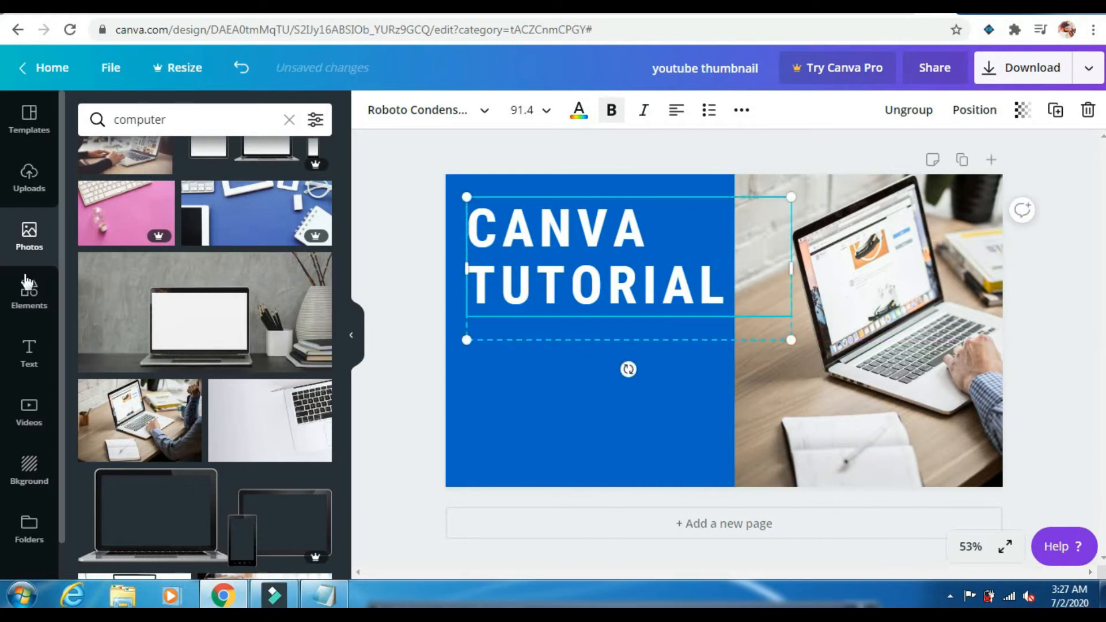
- Browse the text combinations, add the "SPIRIT NIGHT" one to the design and move it toward the blue panel
click(28, 352)
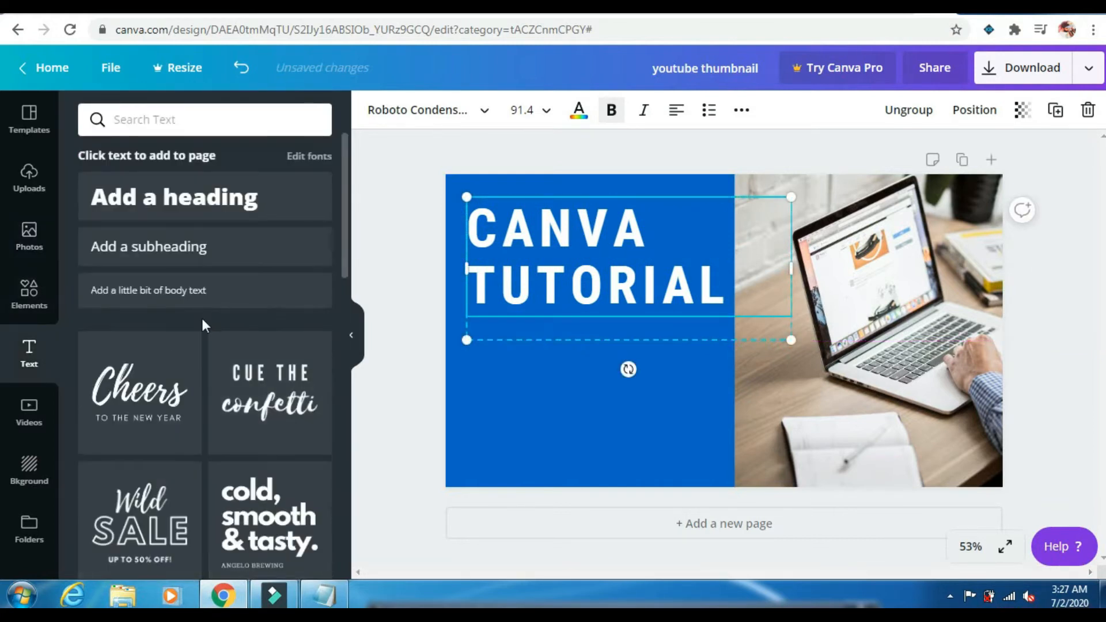
scroll(247, 399, down, 4)
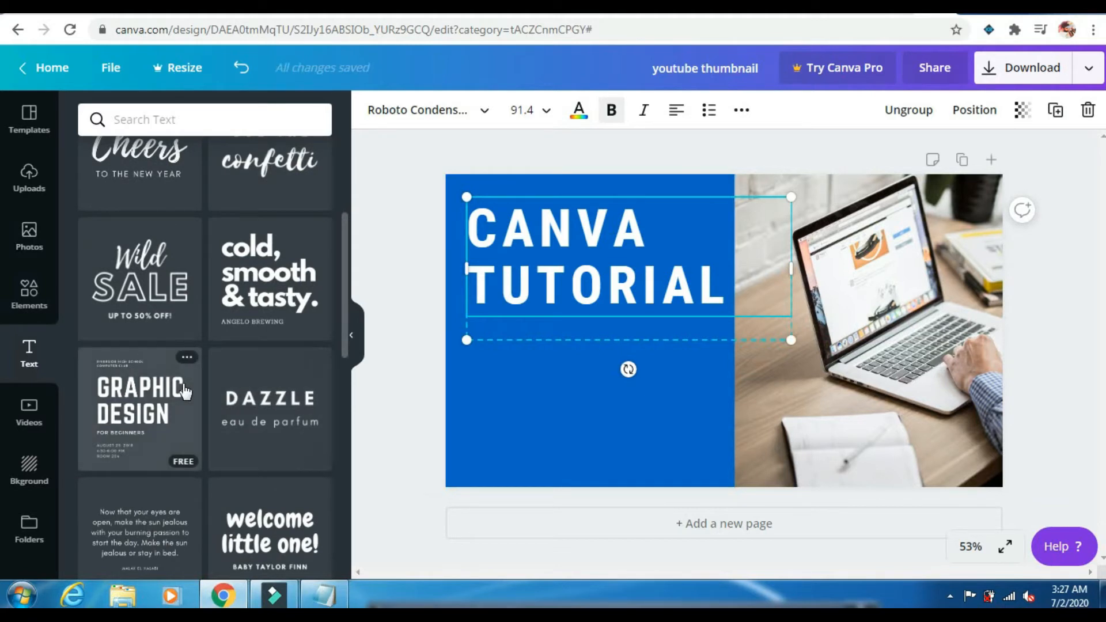
scroll(185, 391, down, 3)
scroll(196, 390, down, 4)
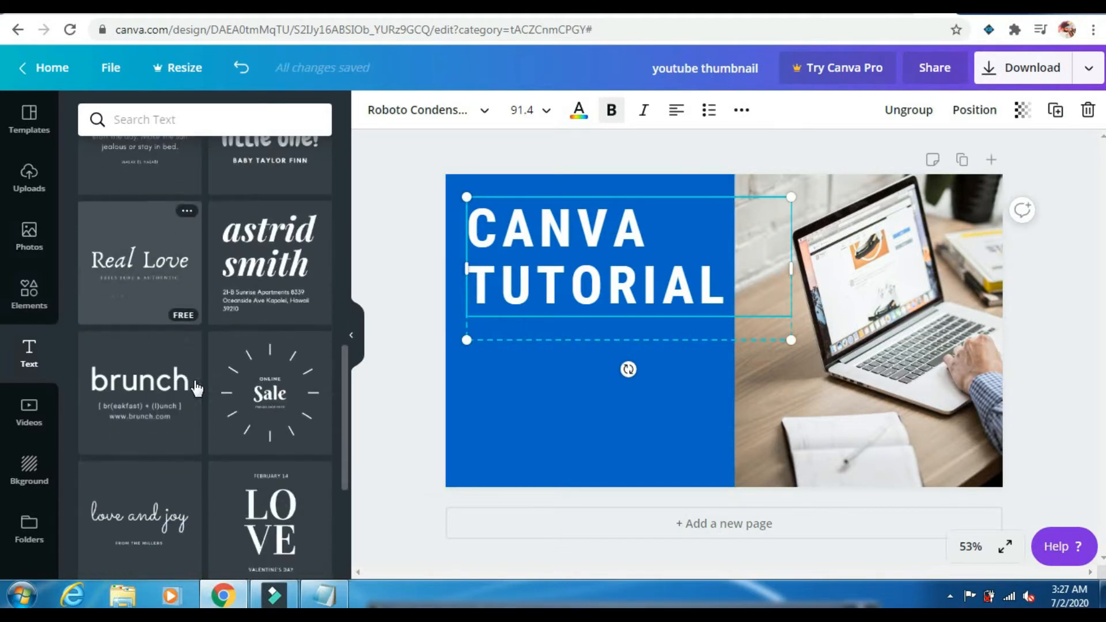
scroll(196, 386, down, 3)
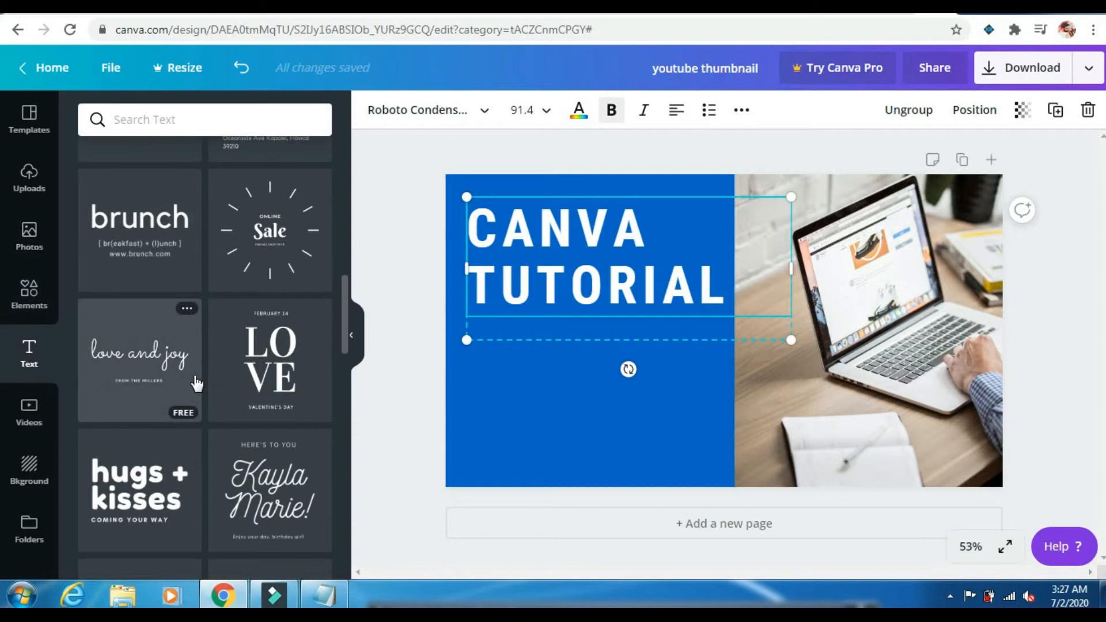
scroll(196, 383, down, 3)
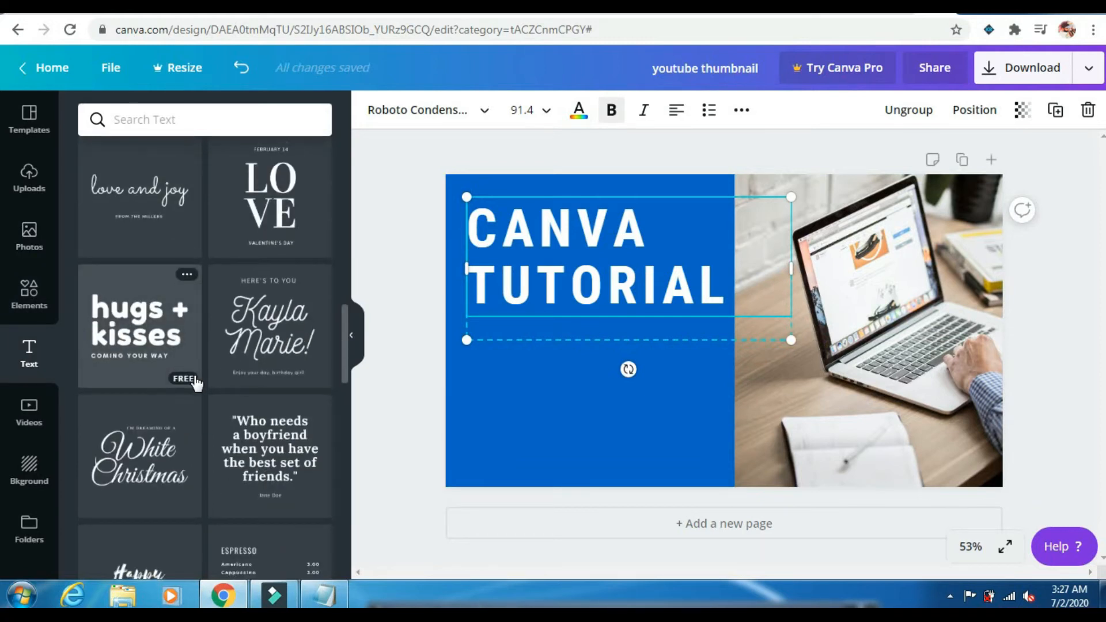
scroll(195, 383, down, 7)
scroll(196, 383, down, 14)
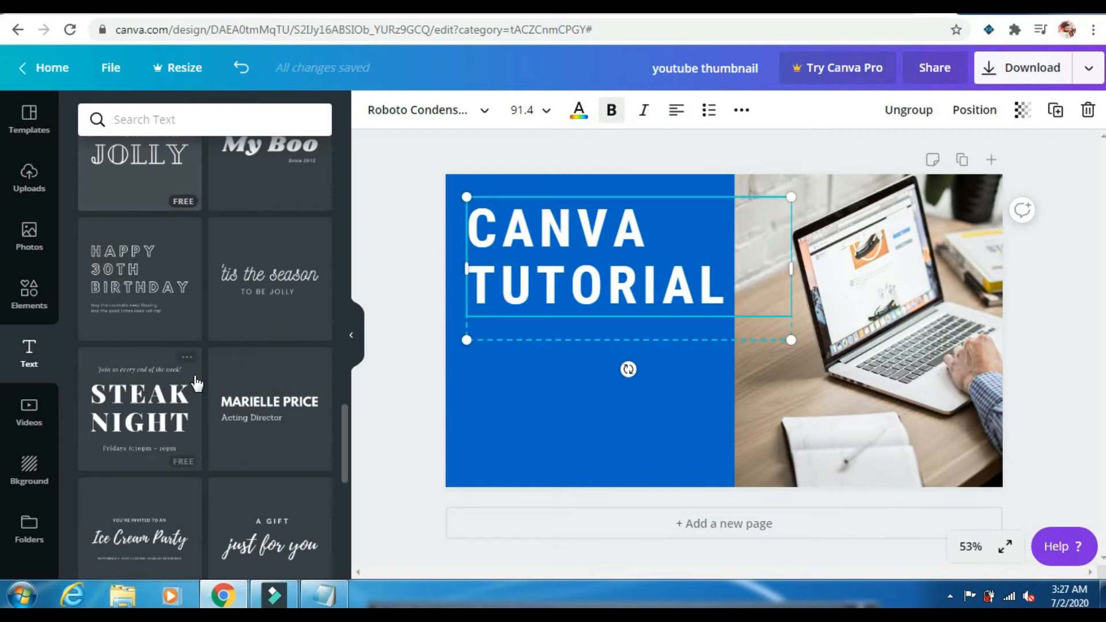
scroll(191, 371, up, 2)
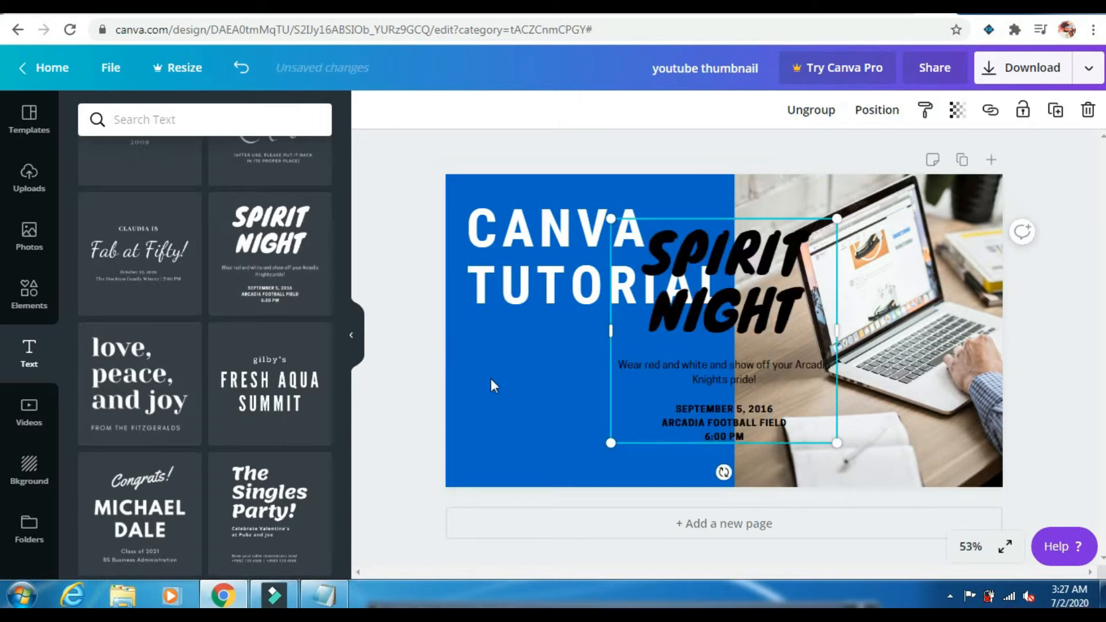
drag(706, 323, 641, 333)
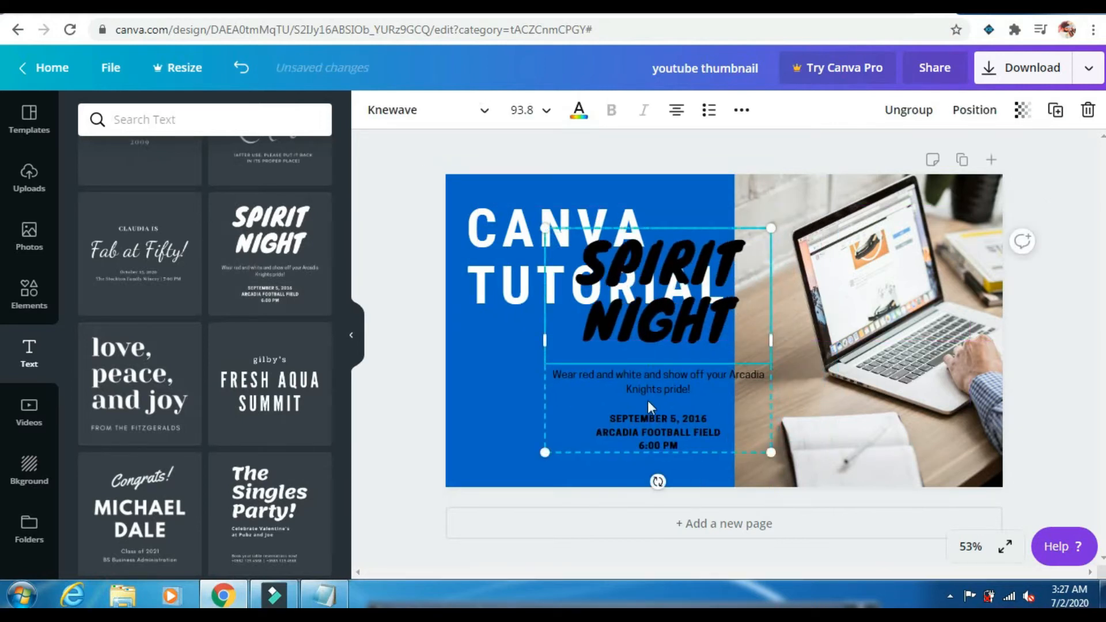
key(ctrl+a)
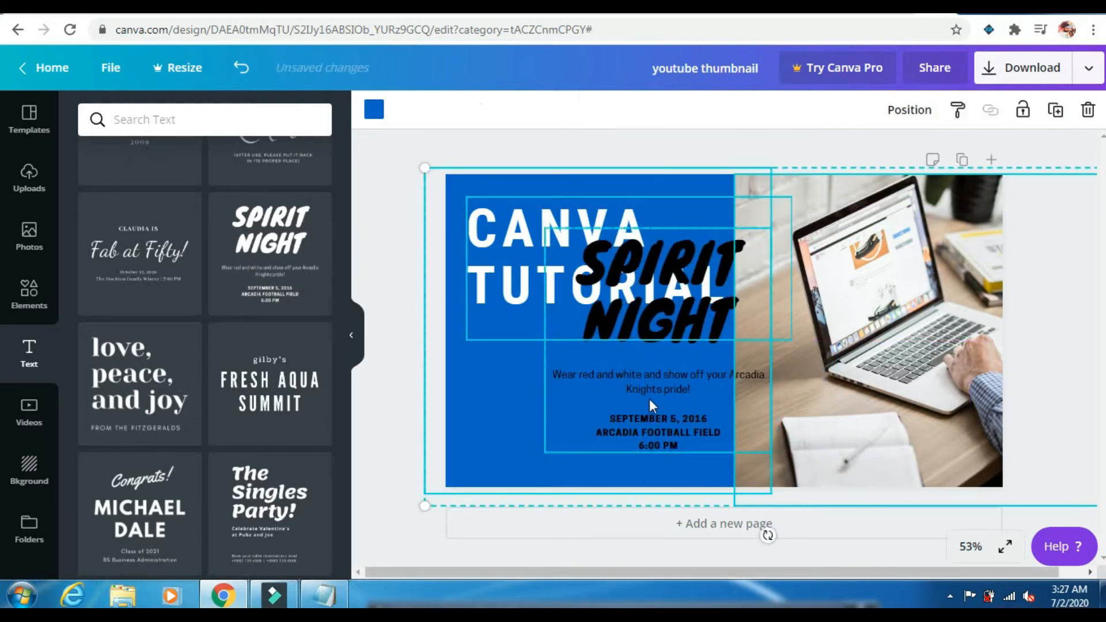
drag(635, 386, 614, 398)
key(ctrl+z)
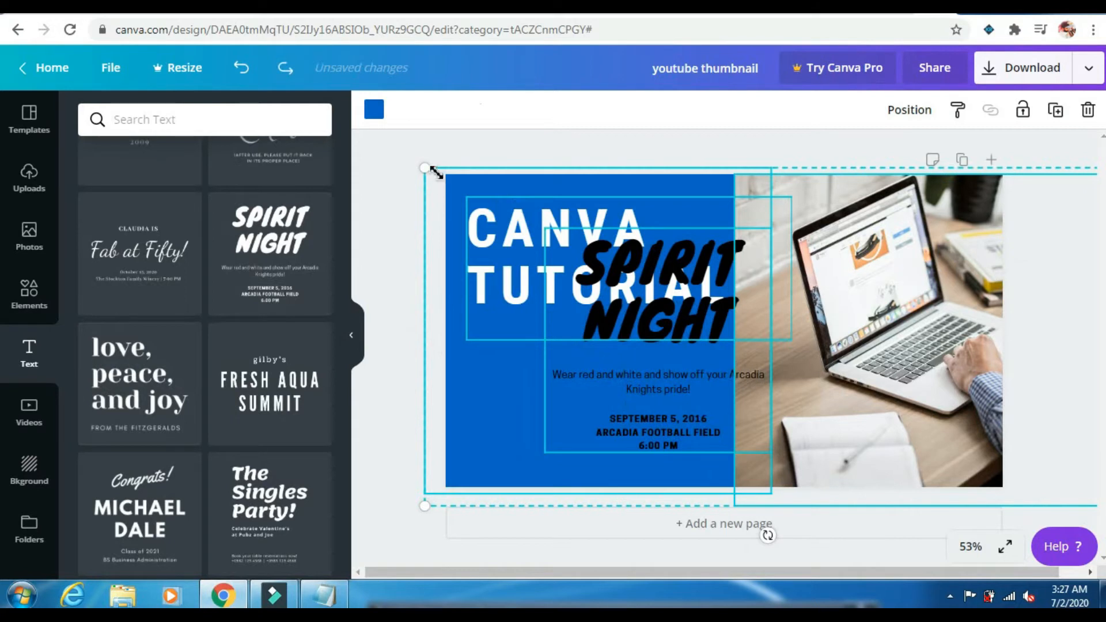
drag(562, 272, 572, 270)
key(ctrl+z)
click(401, 371)
- Move the SPIRIT NIGHT text group fully onto the blue panel and delete its "Wear red and white" paragraph
drag(602, 371, 542, 385)
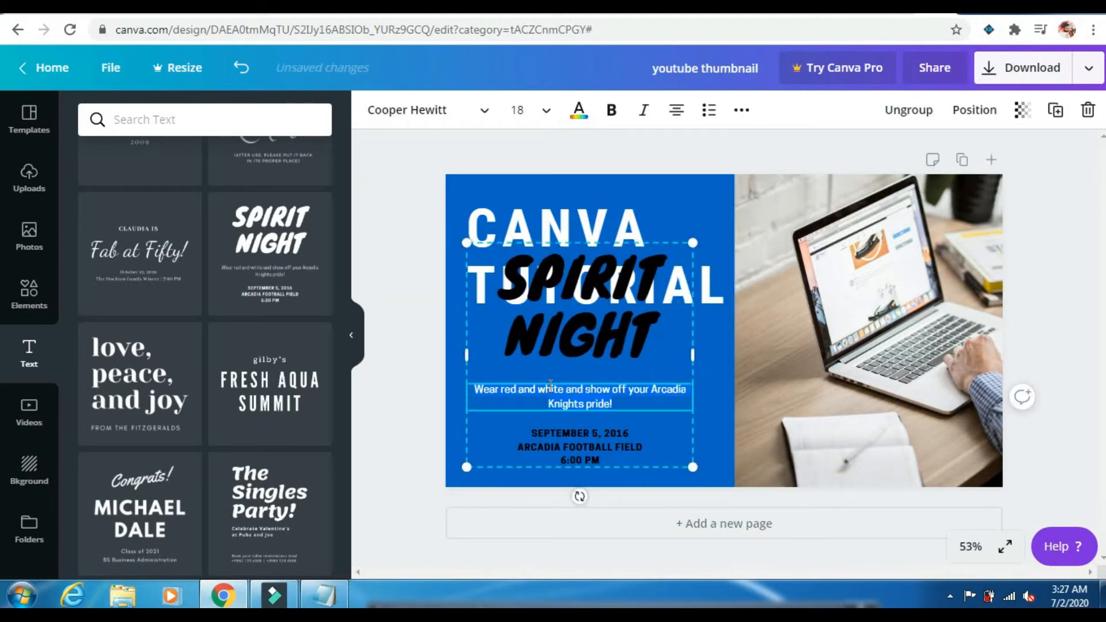
click(551, 387)
key(Delete)
- Delete the date, venue and time lines from the SPIRIT NIGHT text group
click(578, 439)
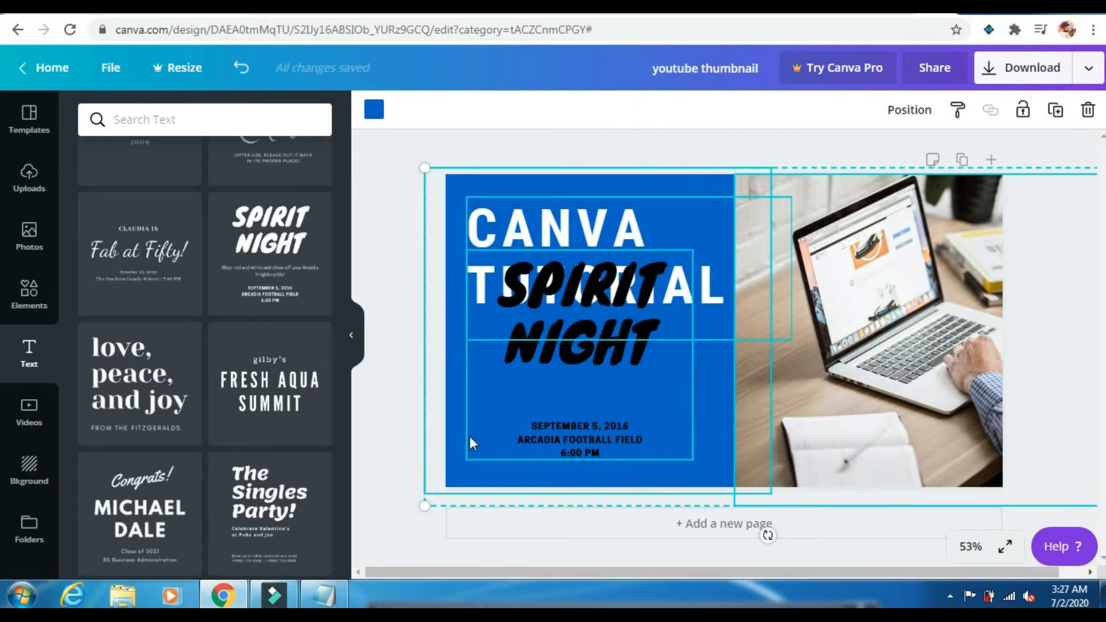
click(413, 433)
click(567, 434)
click(567, 433)
click(415, 432)
triple_click(593, 429)
key(ctrl+a)
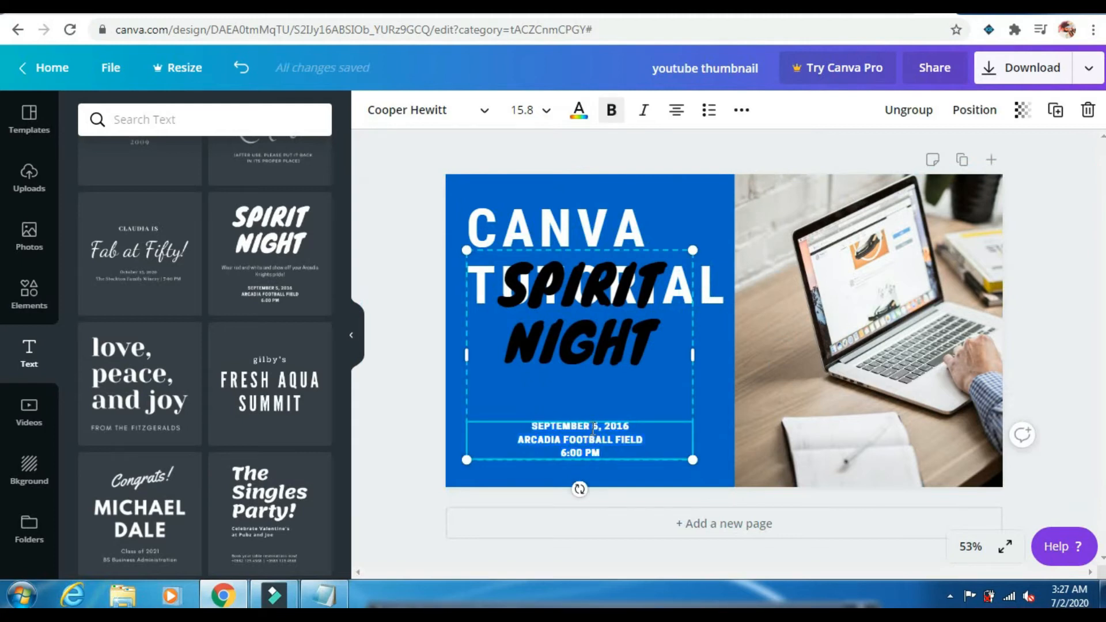
key(BackSpace)
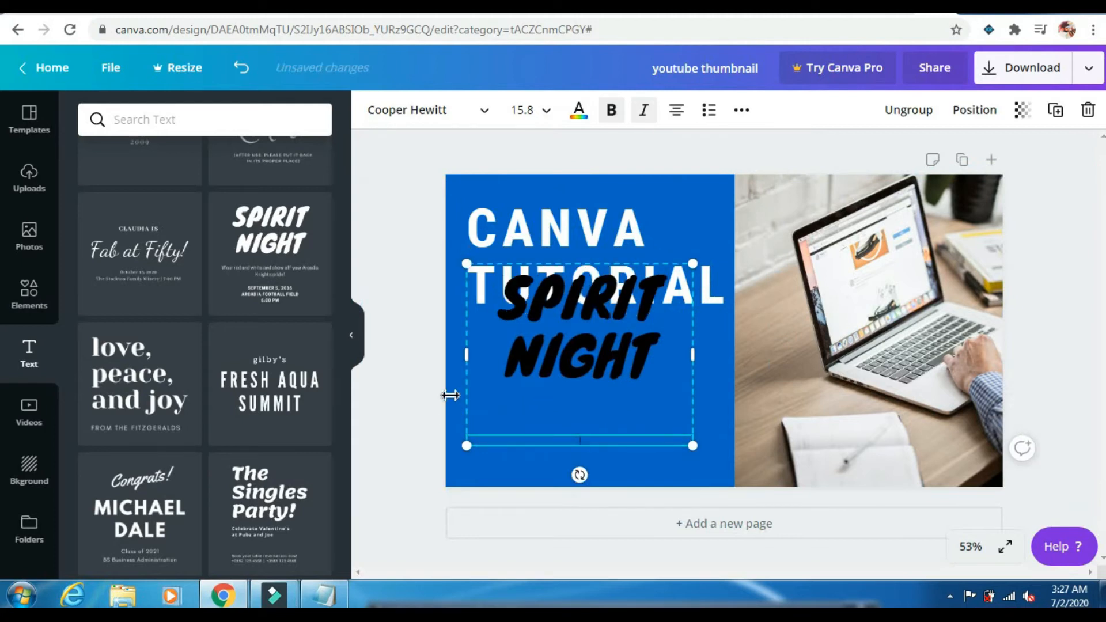
- Move the SPIRIT NIGHT text below the CANVA TUTORIAL heading and replace it with "CANVA.COM"
click(546, 366)
drag(557, 358, 550, 419)
click(616, 426)
drag(658, 428, 486, 343)
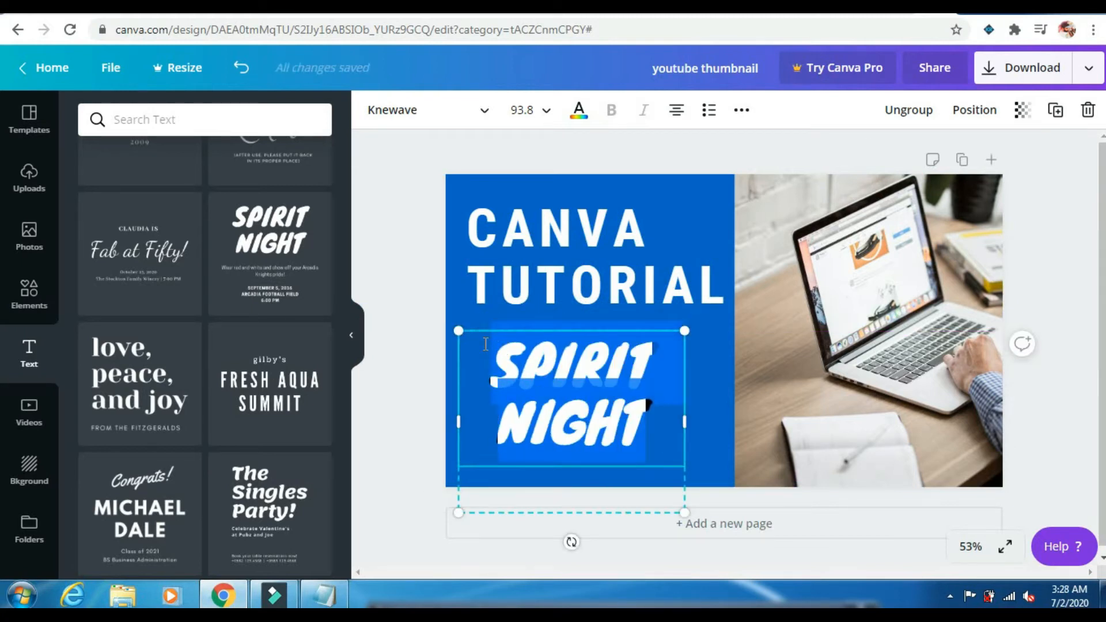
text(CAN)
text(VA)
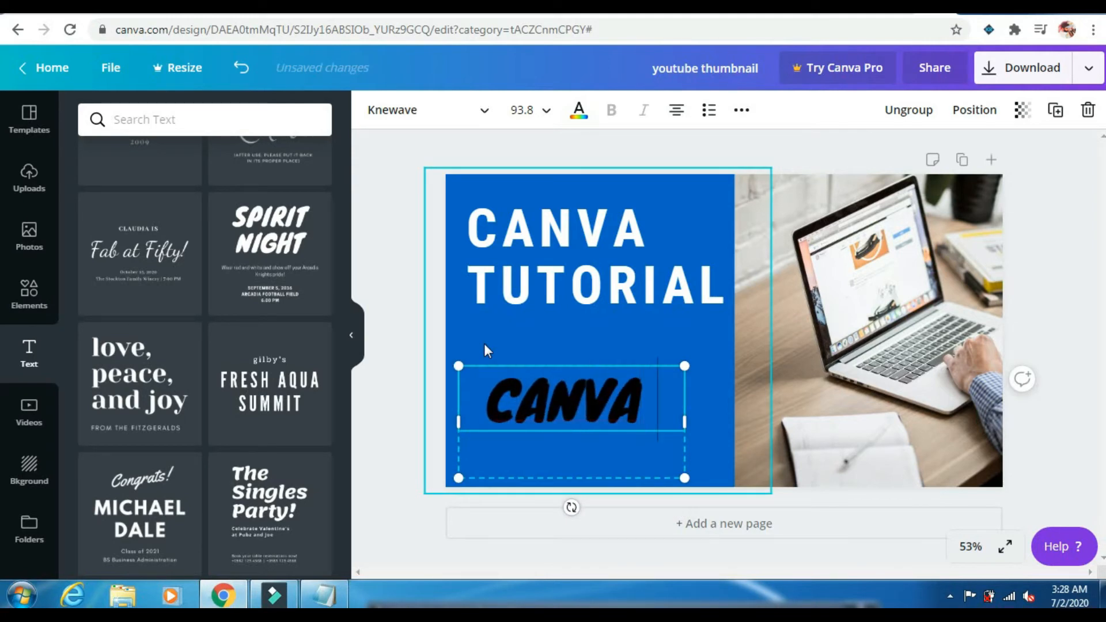
text(.COM)
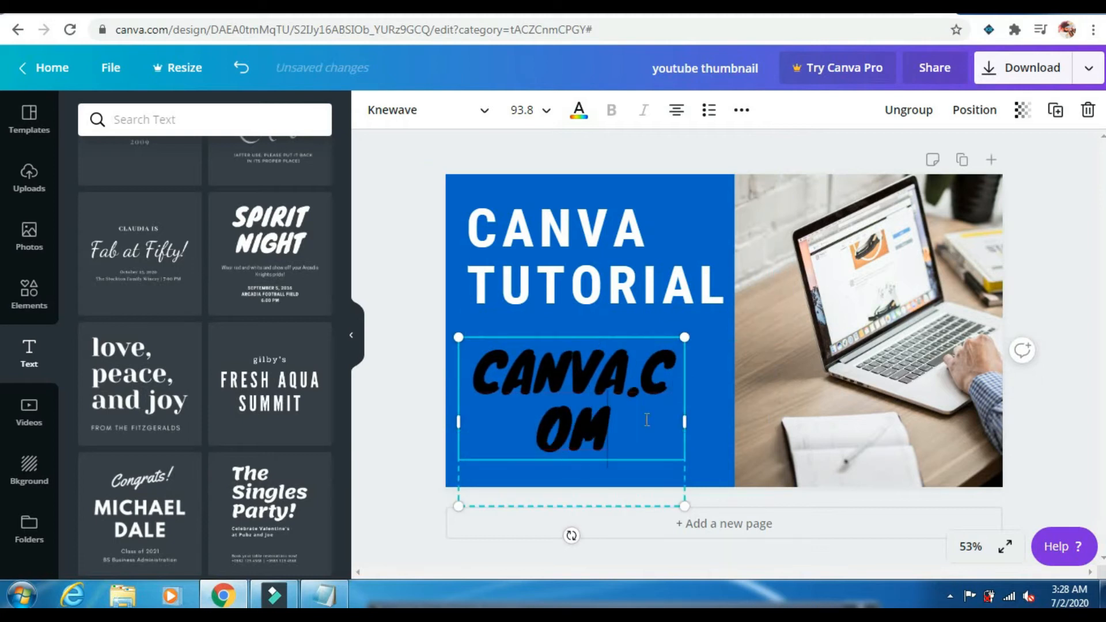
- Widen the CANVA.COM text box until the text fits on one line and shift it within the blue panel
drag(693, 425, 741, 427)
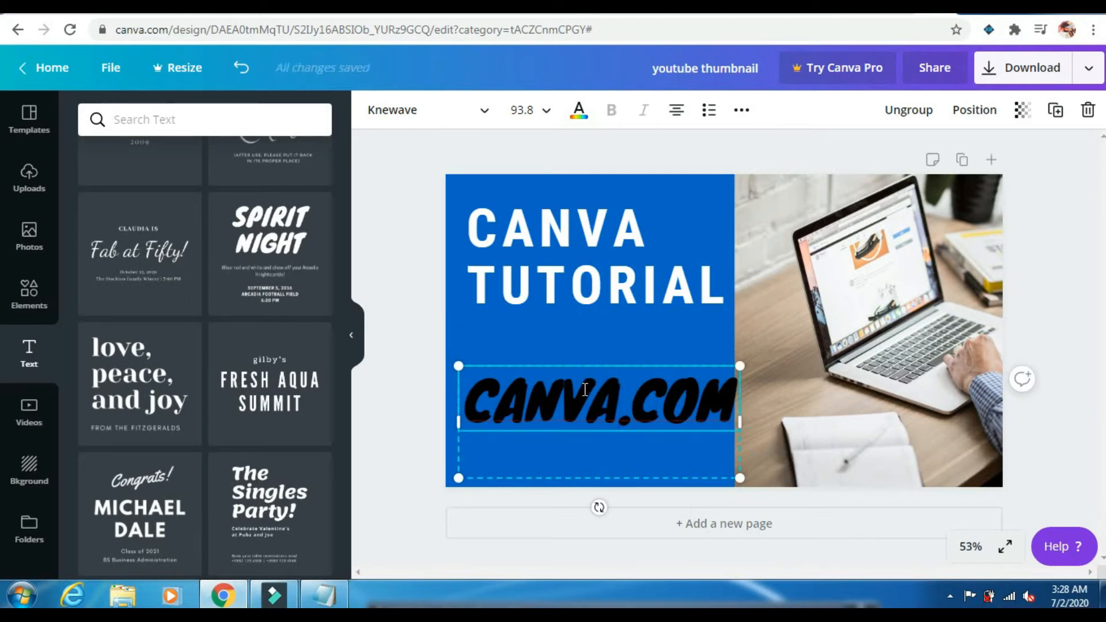
click(404, 392)
drag(578, 397, 571, 397)
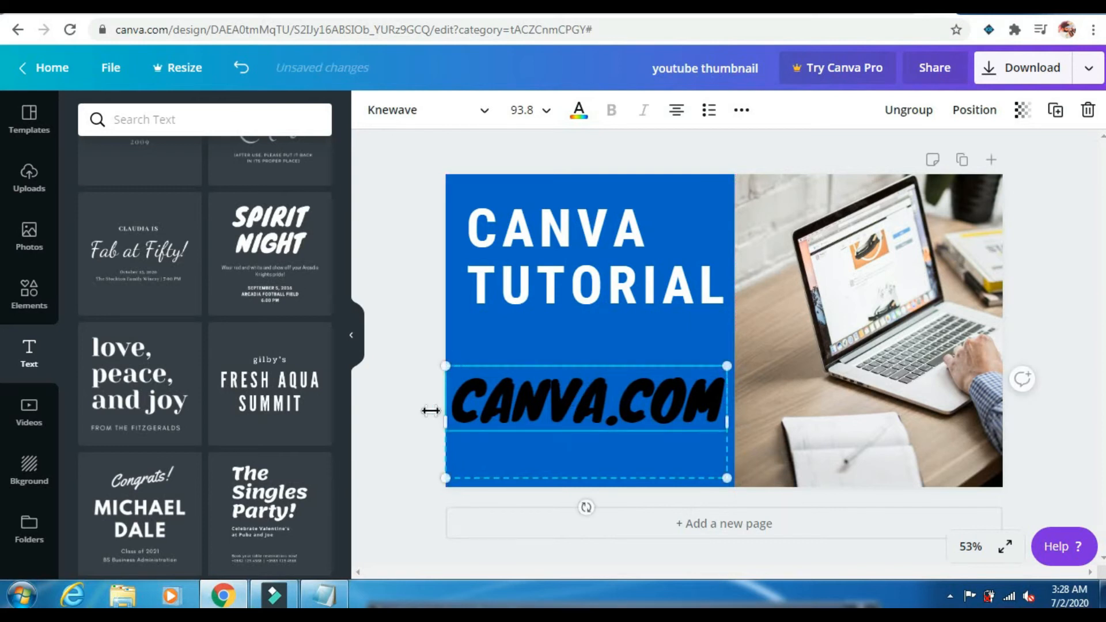
- Try several colour swatches on the CANVA.COM text and settle on the yellow #ffde59
click(577, 107)
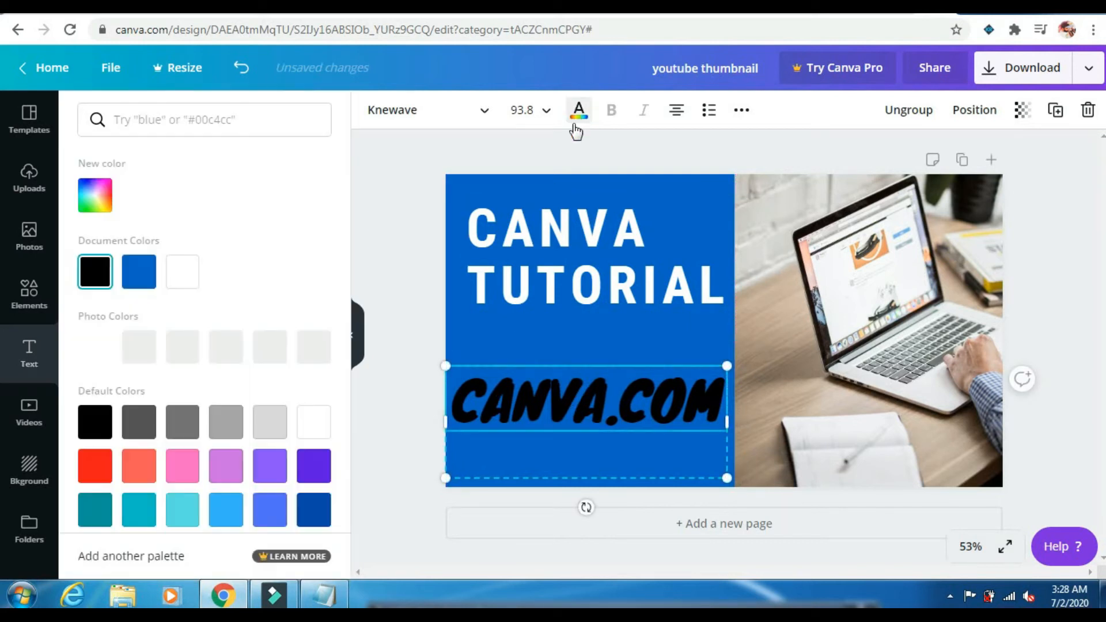
click(183, 272)
click(312, 427)
click(269, 422)
click(227, 423)
click(270, 514)
click(226, 509)
click(182, 509)
click(225, 351)
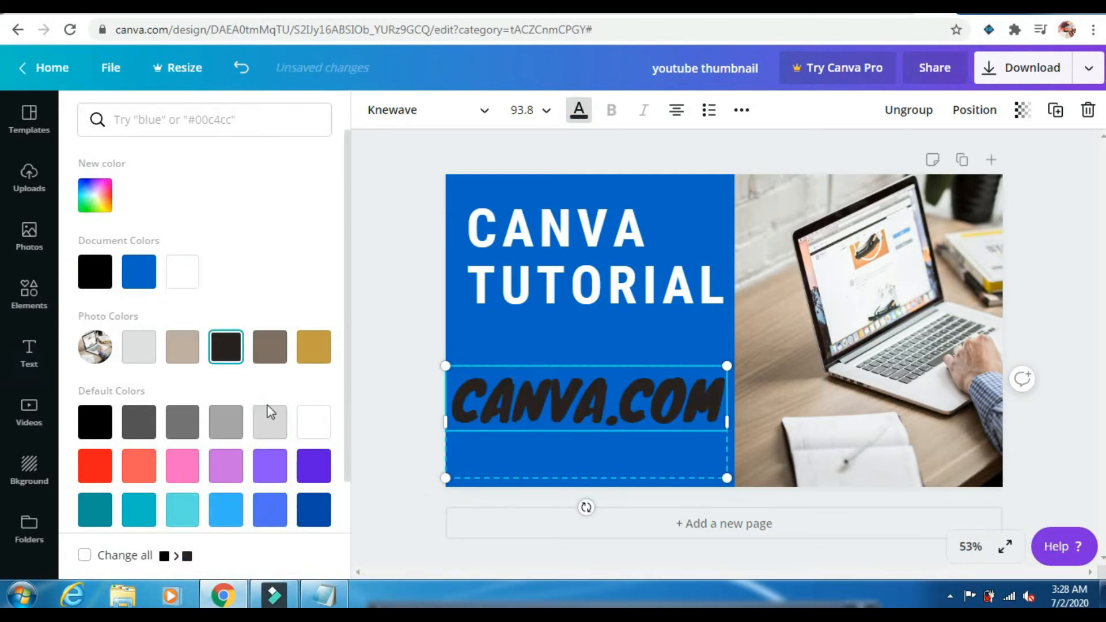
scroll(271, 418, down, 1)
click(221, 460)
click(227, 496)
- Deepen the CANVA.COM text's yellow to the custom colour #ffc700 and deselect the text
click(95, 146)
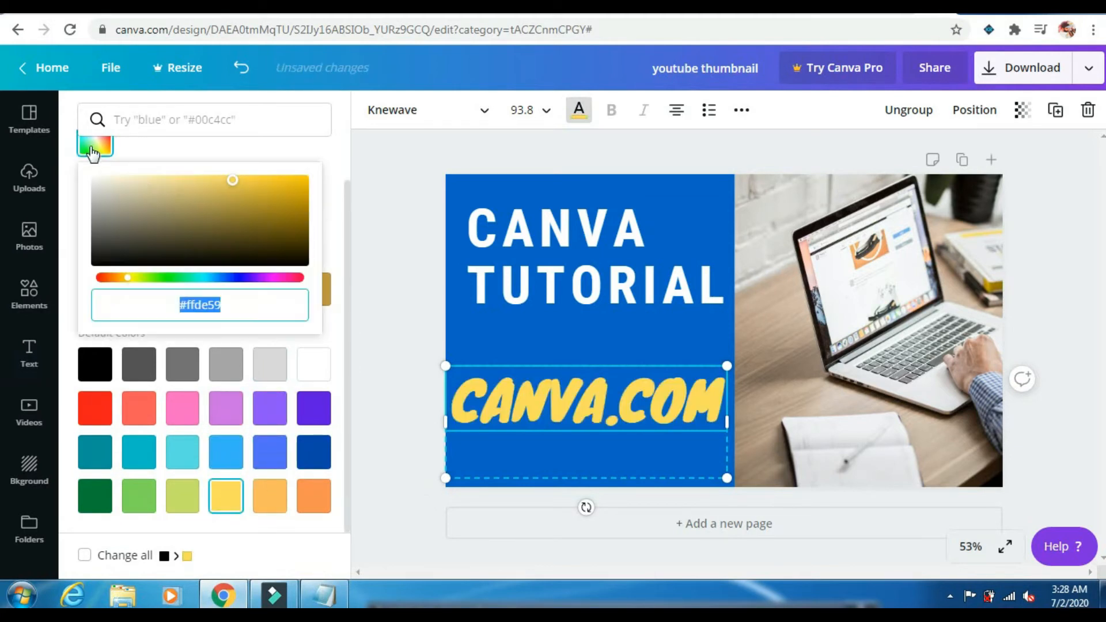
drag(242, 202, 322, 154)
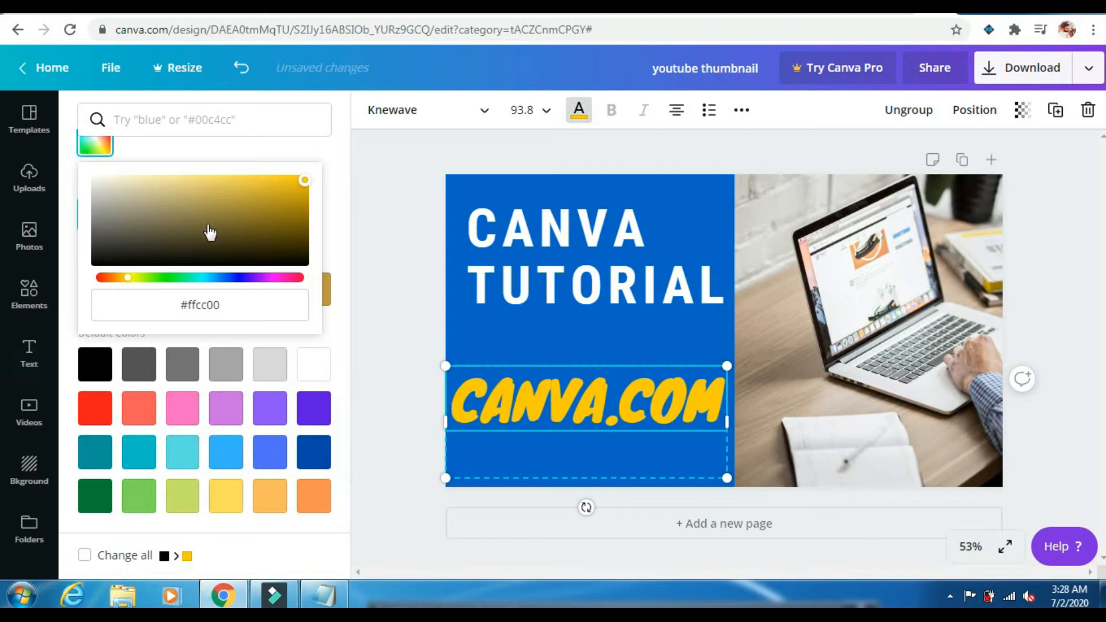
drag(131, 278, 130, 277)
click(377, 286)
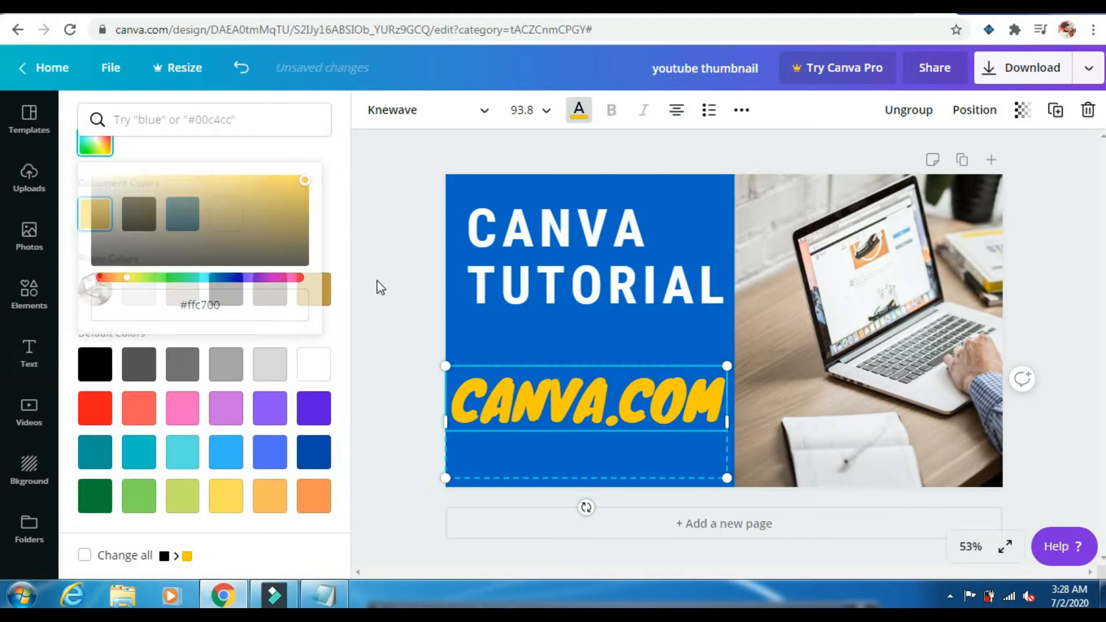
click(422, 374)
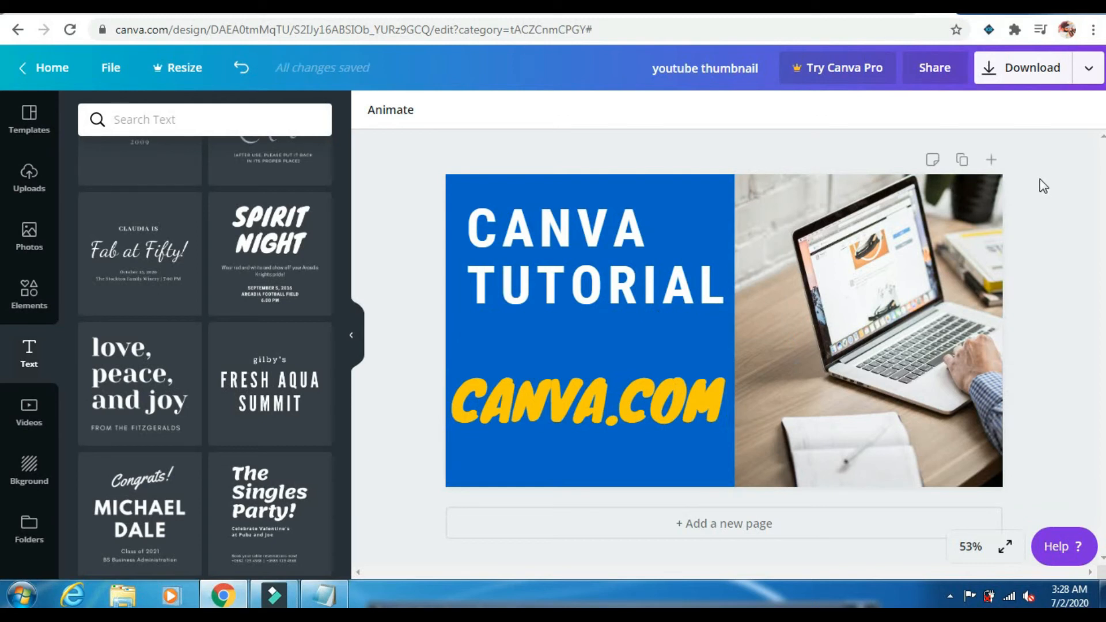
- Add the yellow OK-hand sticker to the design and shrink it to about 167 × 229
click(30, 294)
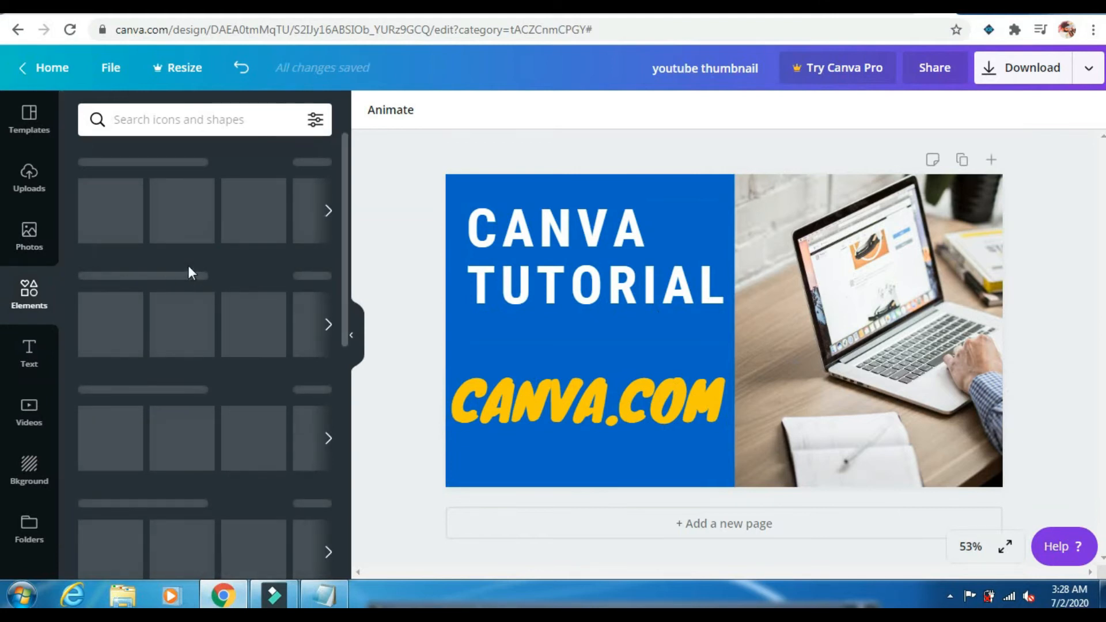
scroll(178, 238, down, 2)
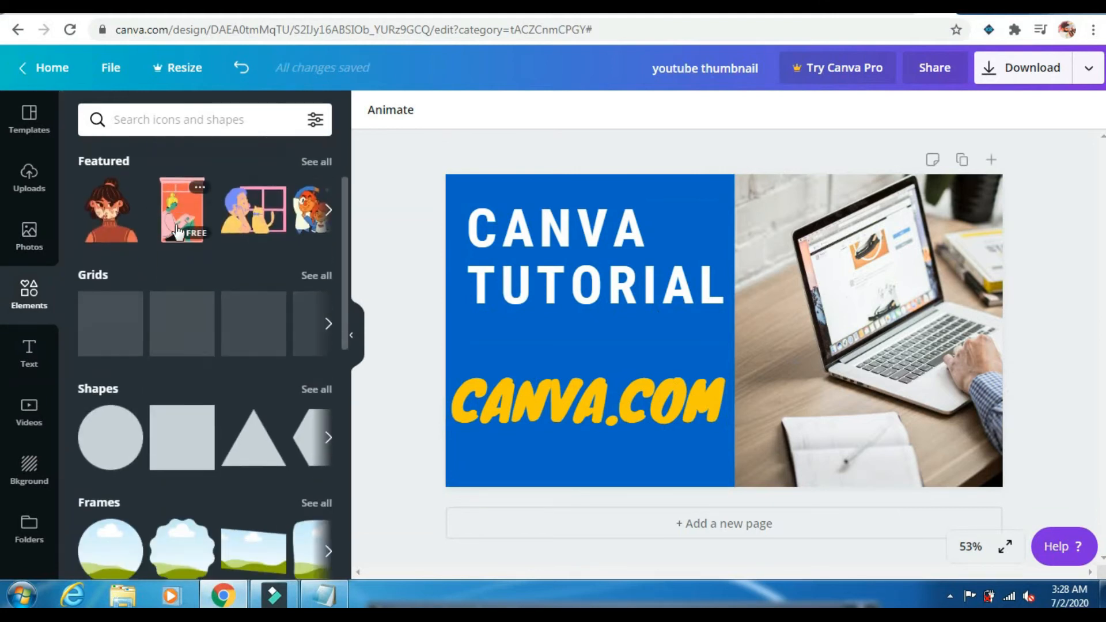
scroll(179, 233, up, 2)
scroll(222, 227, down, 4)
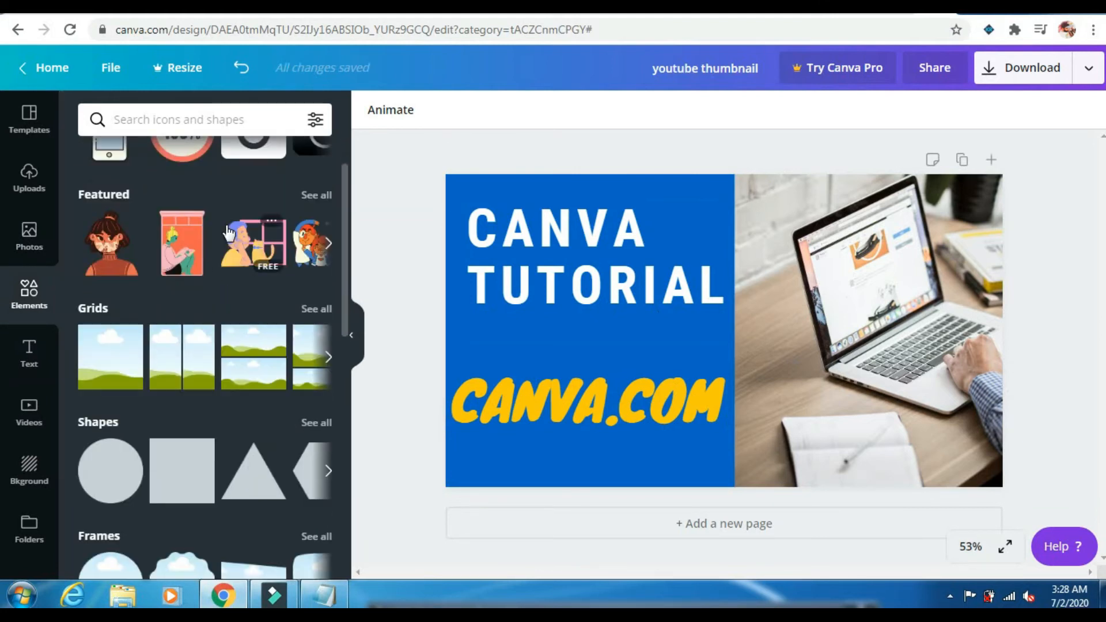
scroll(229, 232, down, 5)
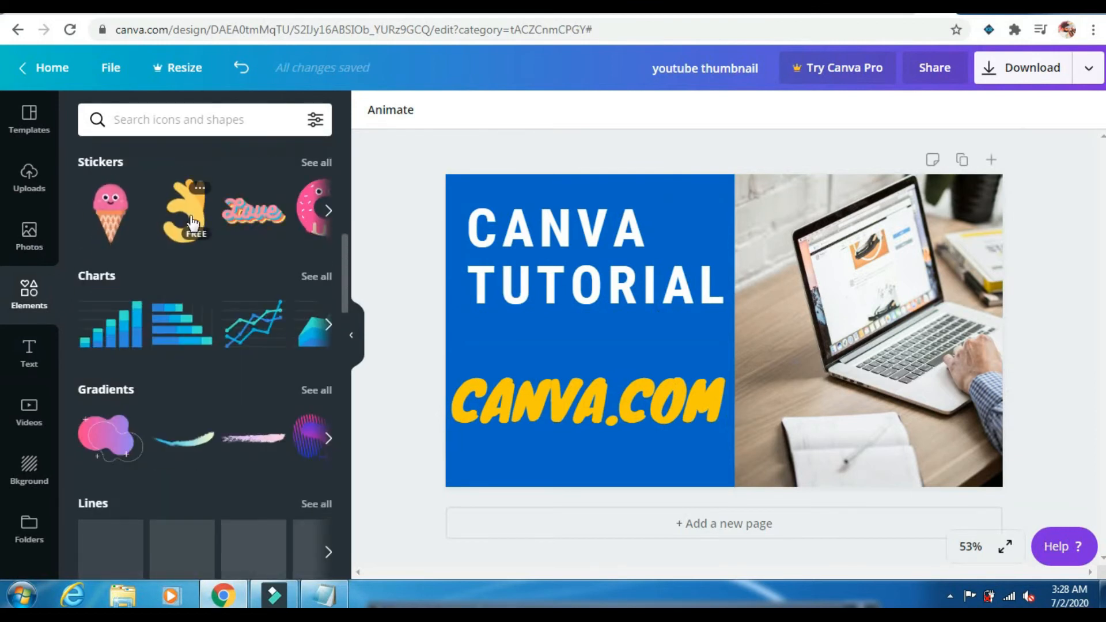
click(193, 219)
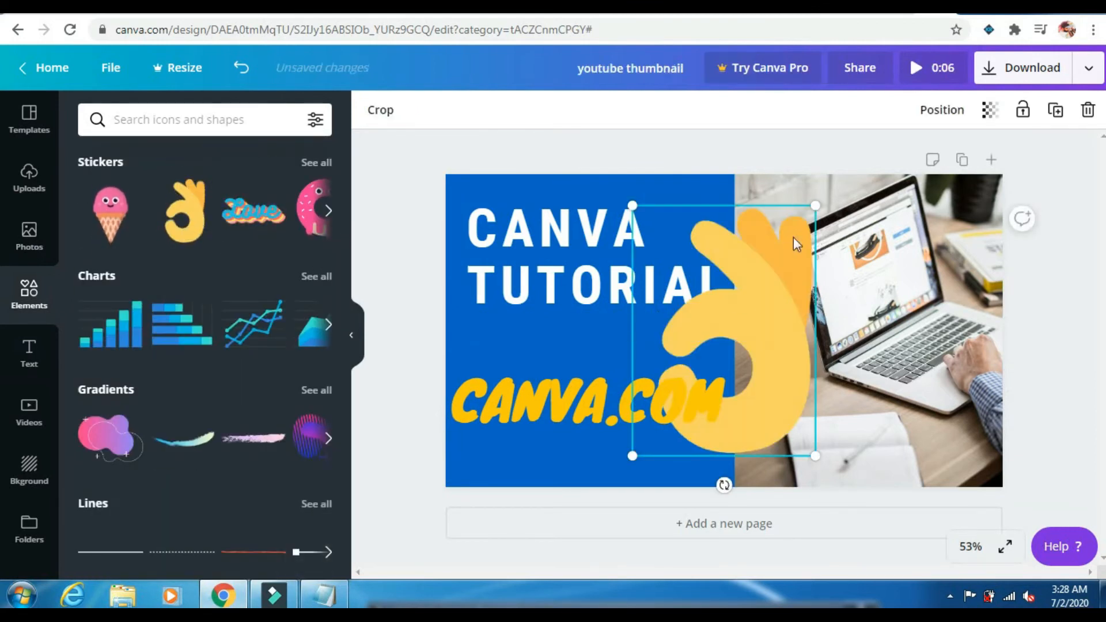
drag(815, 214, 706, 357)
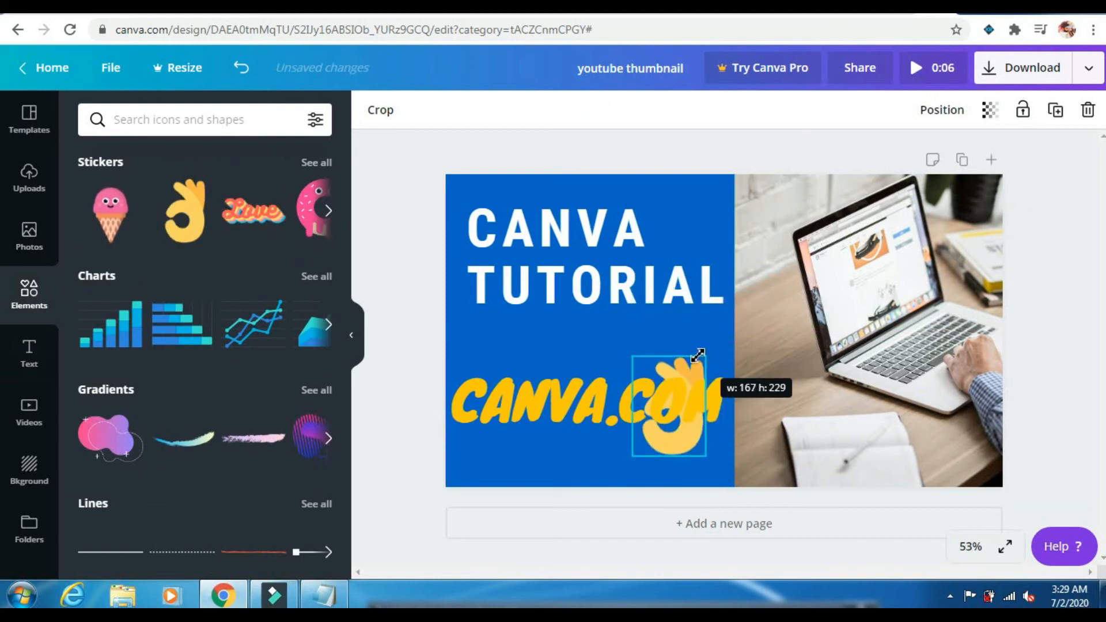
- Nudge the CANVA.COM text slightly down, and shrink the hand sticker further and centre it between CANVA TUTORIAL and CANVA.COM
mouse_move(676, 432)
mouse_down()
mouse_move(694, 250)
mouse_move(662, 280)
mouse_move(664, 456)
mouse_move(673, 450)
mouse_up()
click(531, 362)
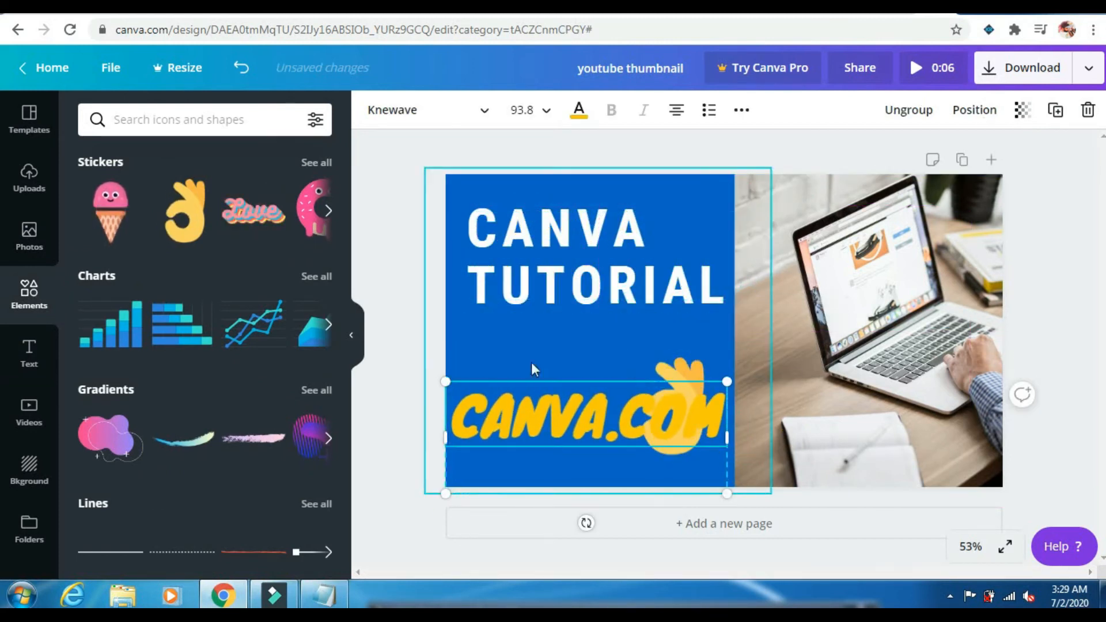
click(691, 373)
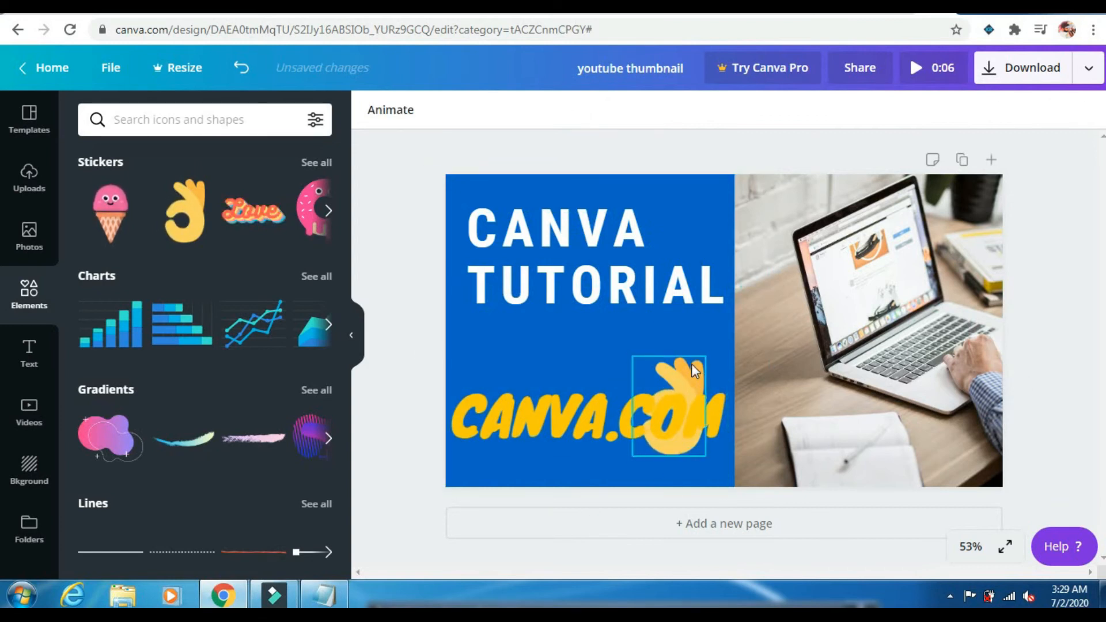
drag(688, 377, 694, 332)
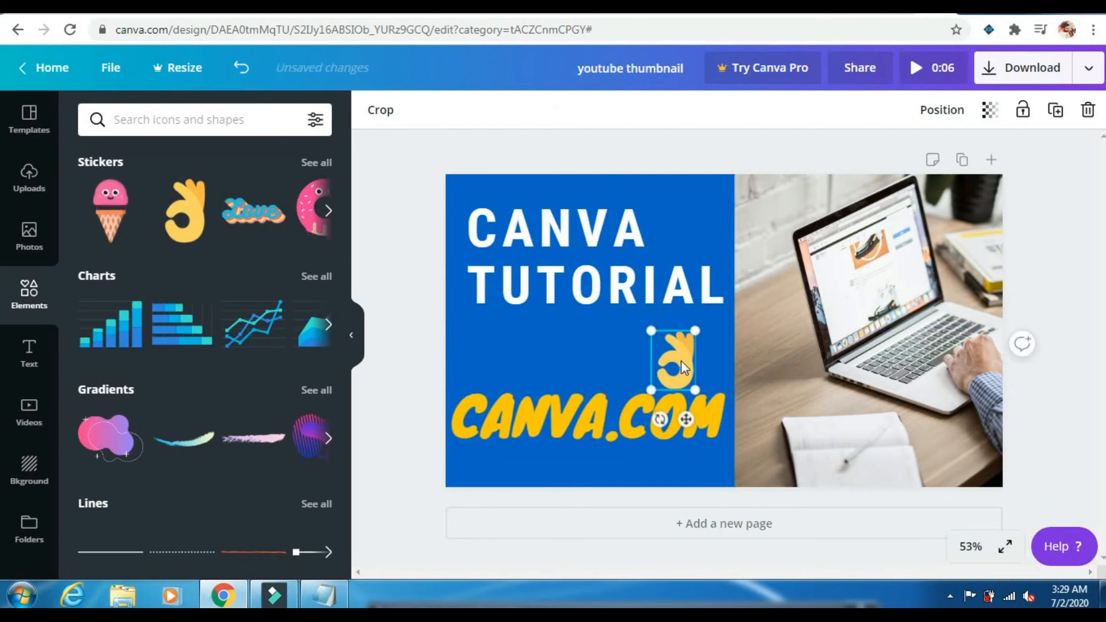
drag(636, 350, 550, 342)
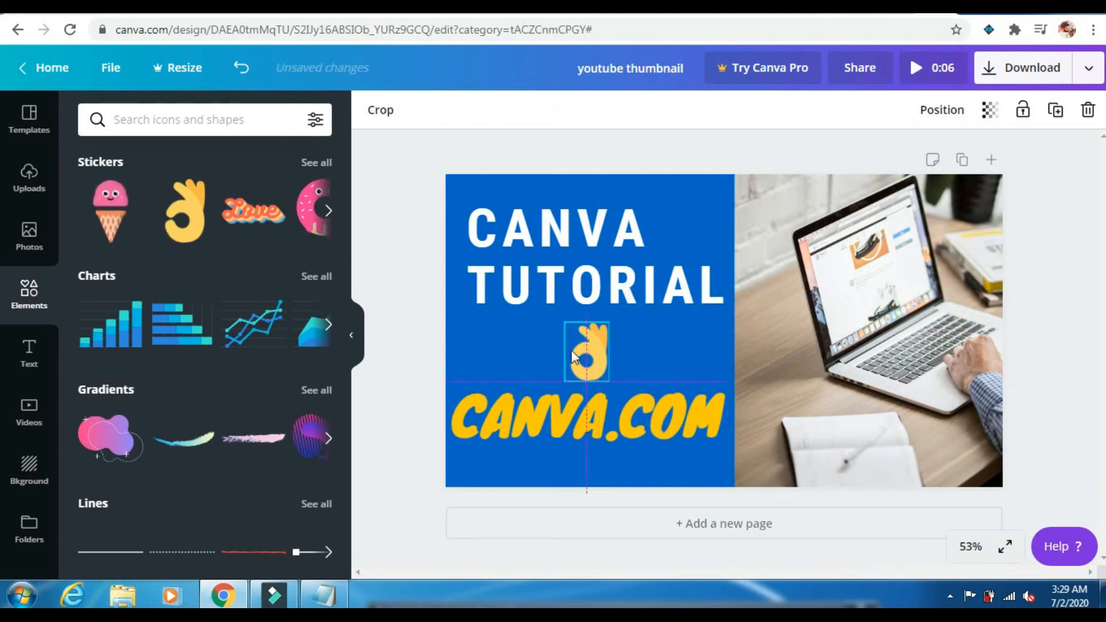
click(385, 373)
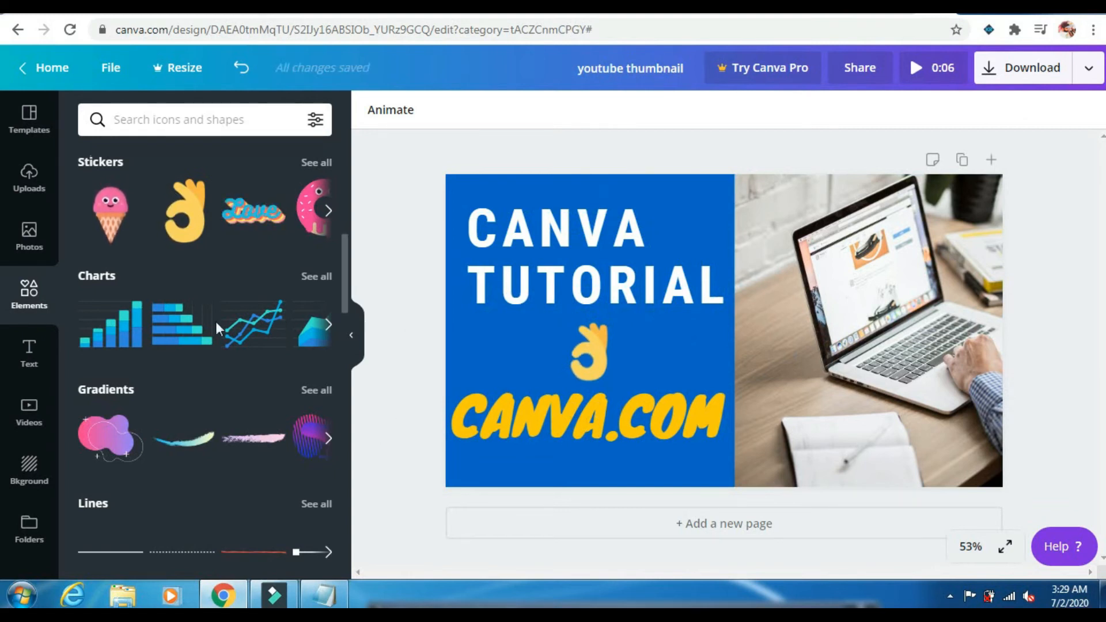
- Browse the illustration collections in the elements library, from charts and lines down to the themed drawings
scroll(215, 321, down, 3)
scroll(217, 324, down, 6)
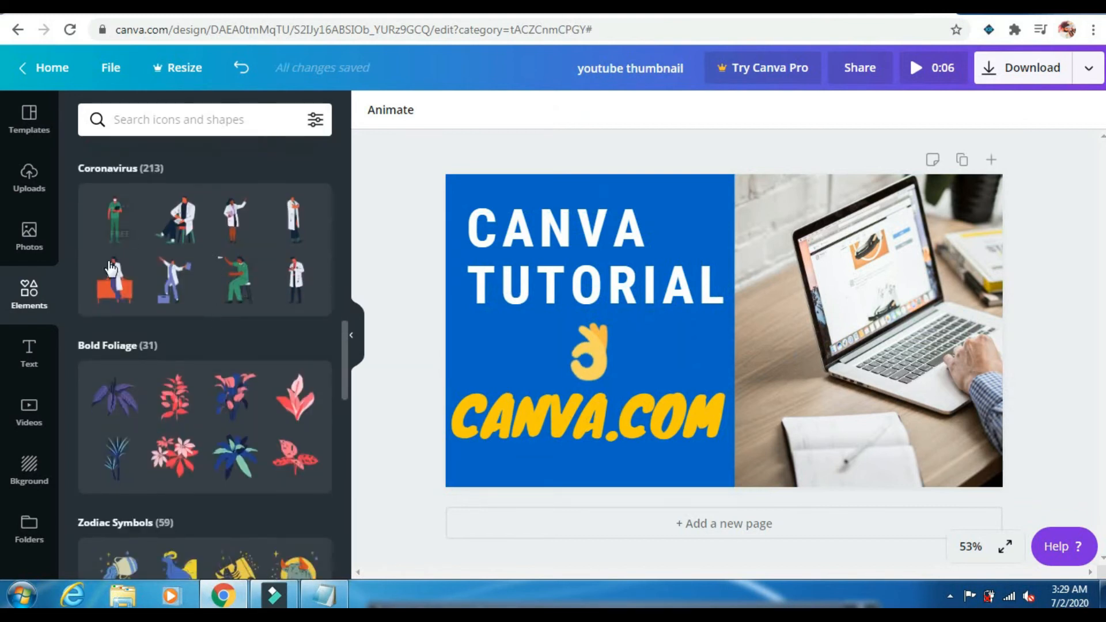
scroll(146, 288, down, 5)
scroll(146, 288, down, 7)
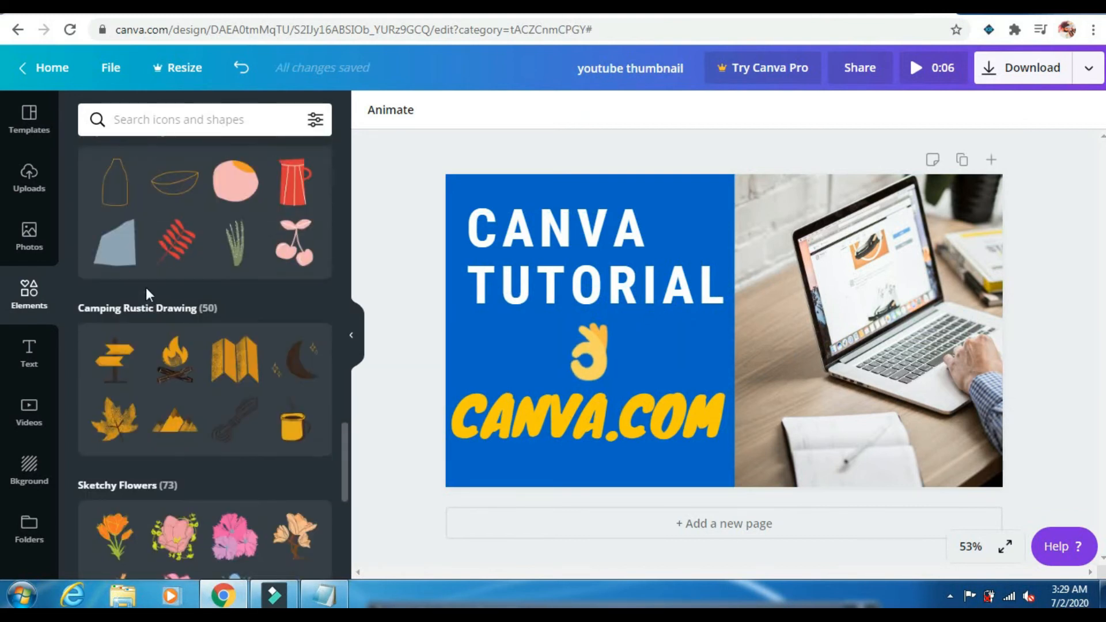
scroll(146, 288, down, 13)
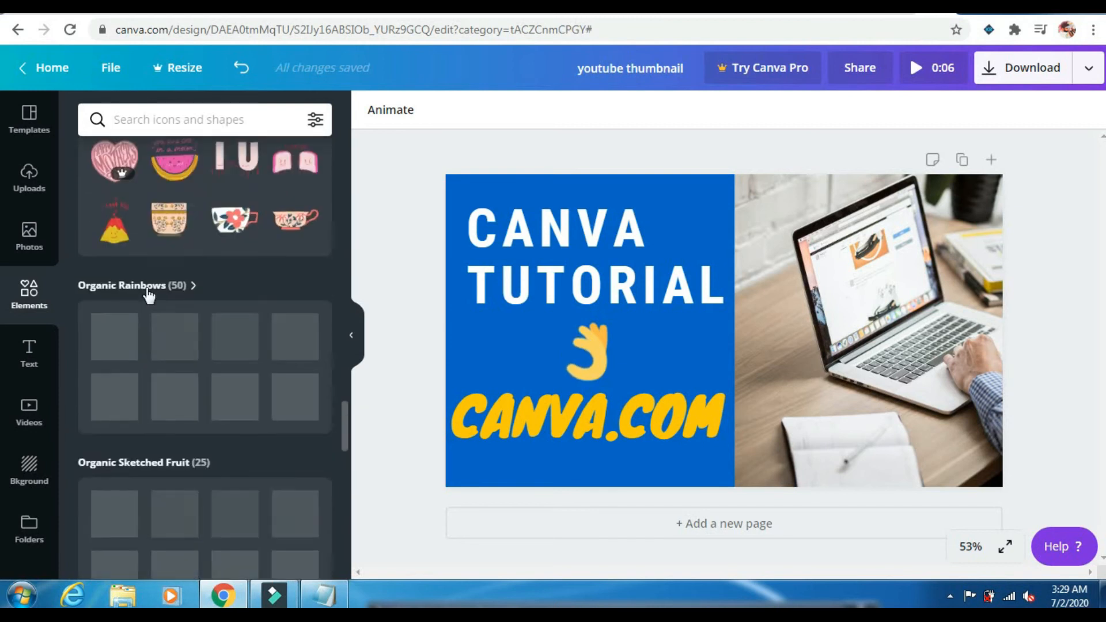
scroll(29, 397, down, 1)
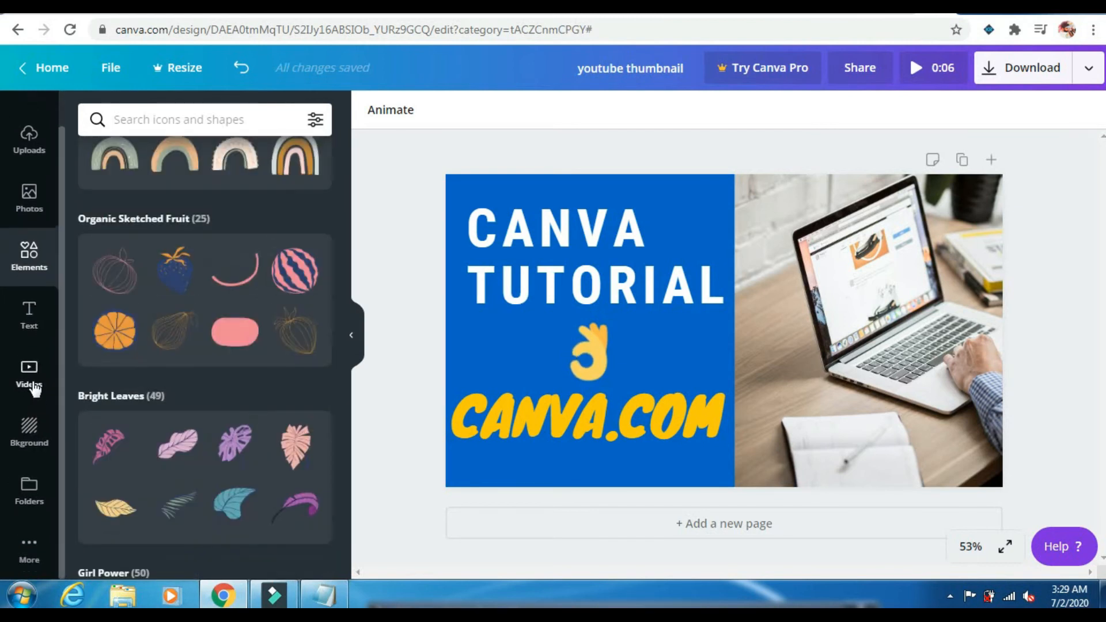
scroll(24, 403, up, 1)
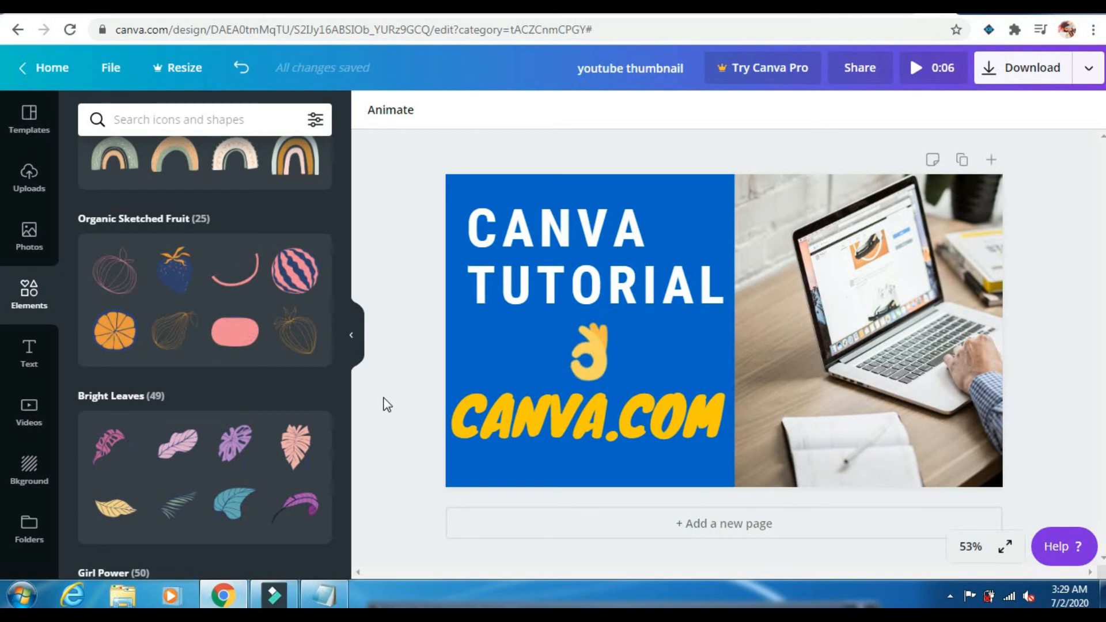
- Download the thumbnail as a JPG and open the downloaded file "youtube thumbnail.jpg"
click(1033, 72)
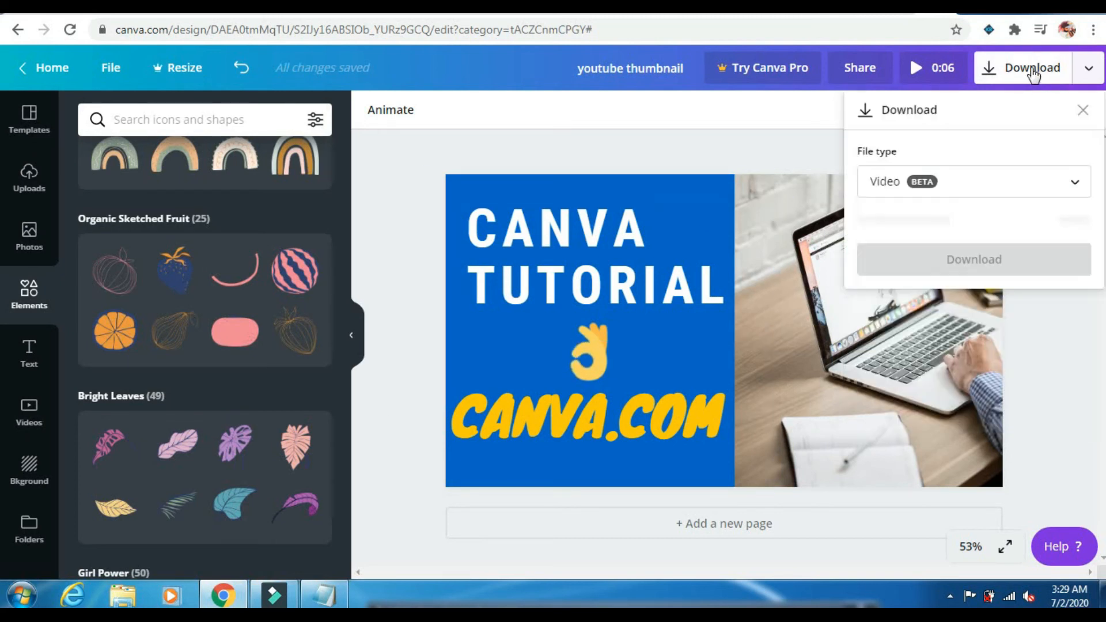
click(1029, 180)
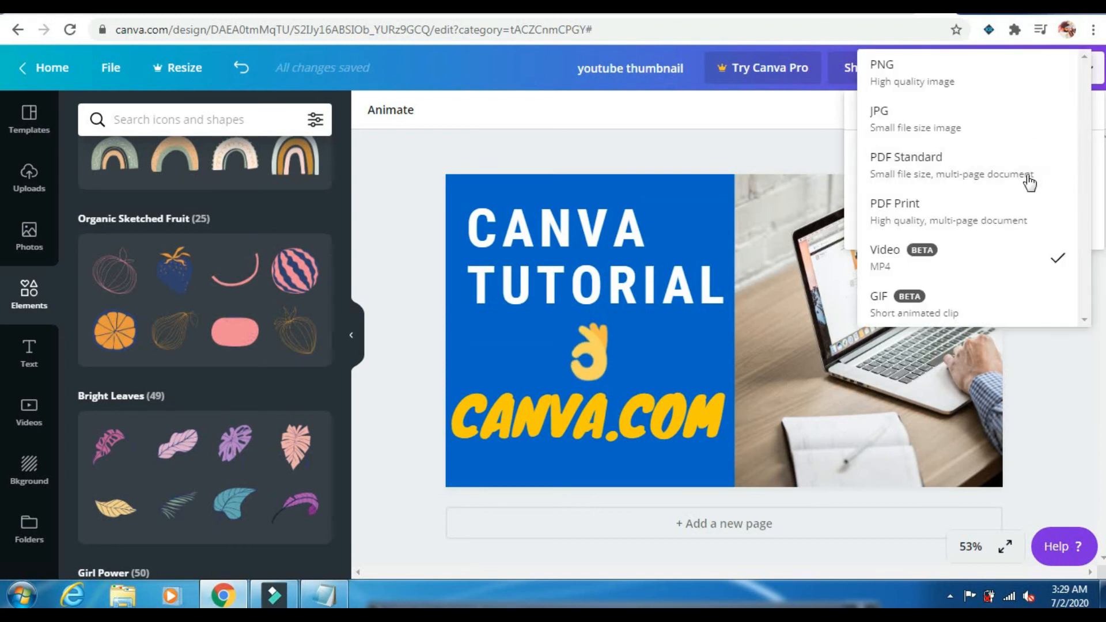
click(961, 122)
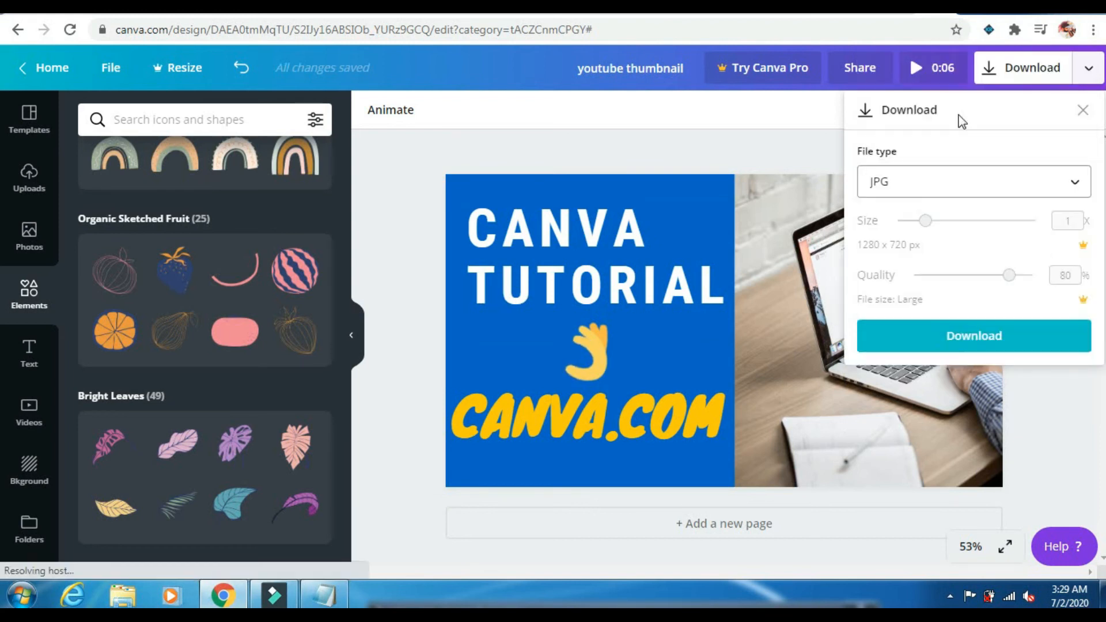
click(1021, 339)
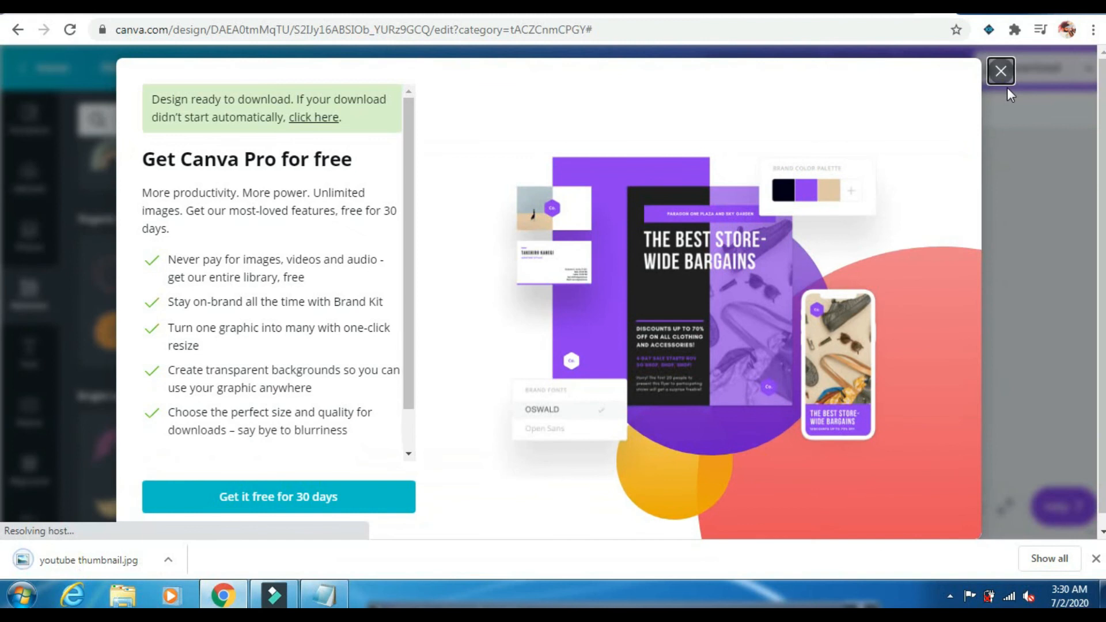
click(168, 559)
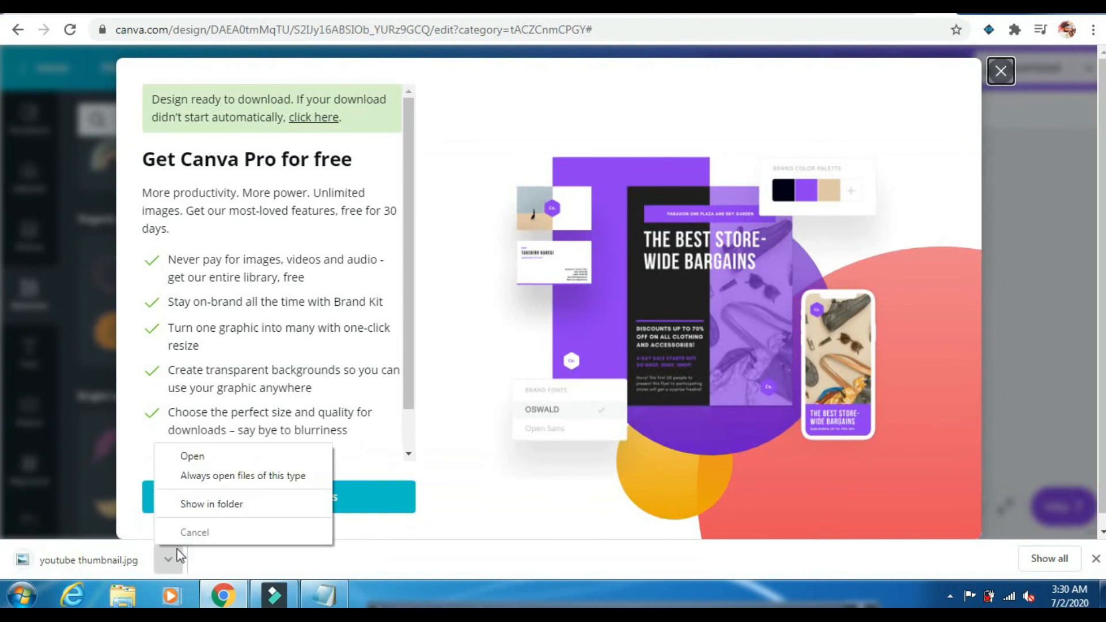
click(198, 456)
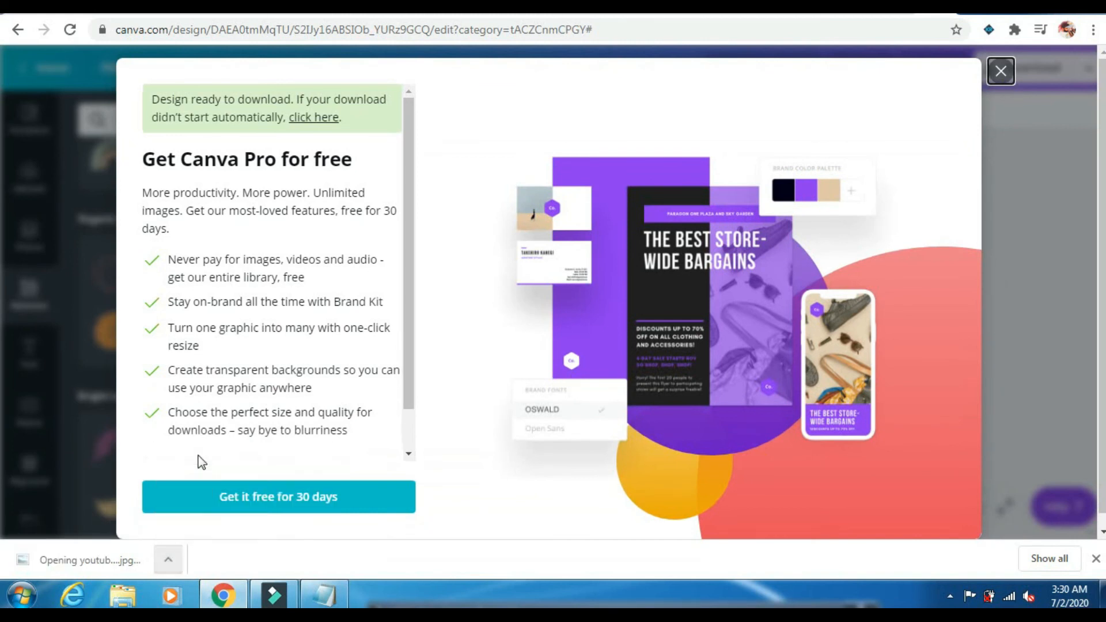